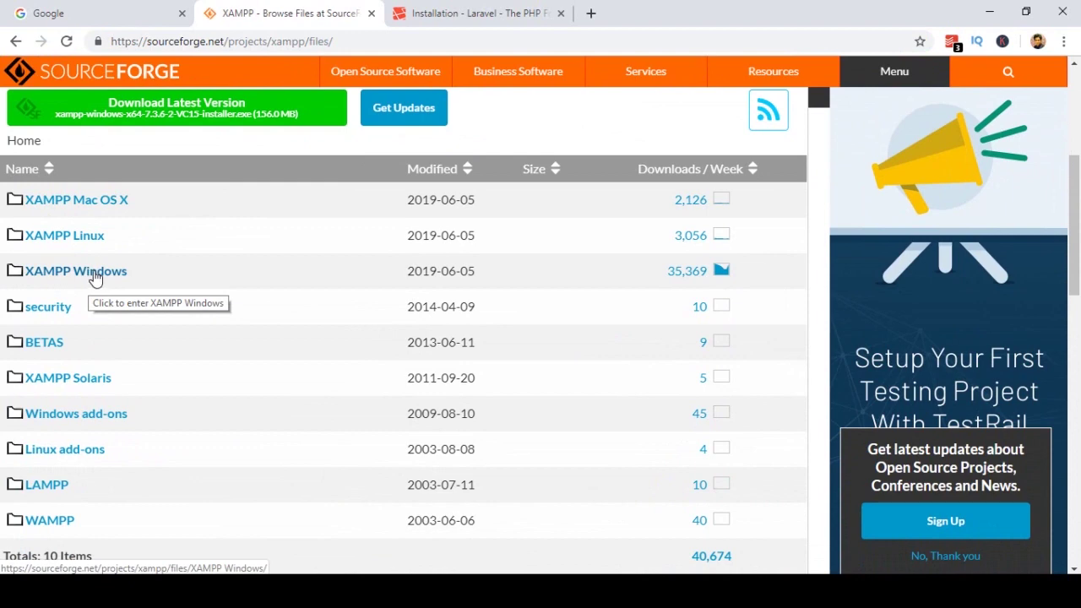
# Open the XAMPP Windows 7.1.30 folder on SourceForge and look through its downloadable files.
pyautogui.click(95, 274)
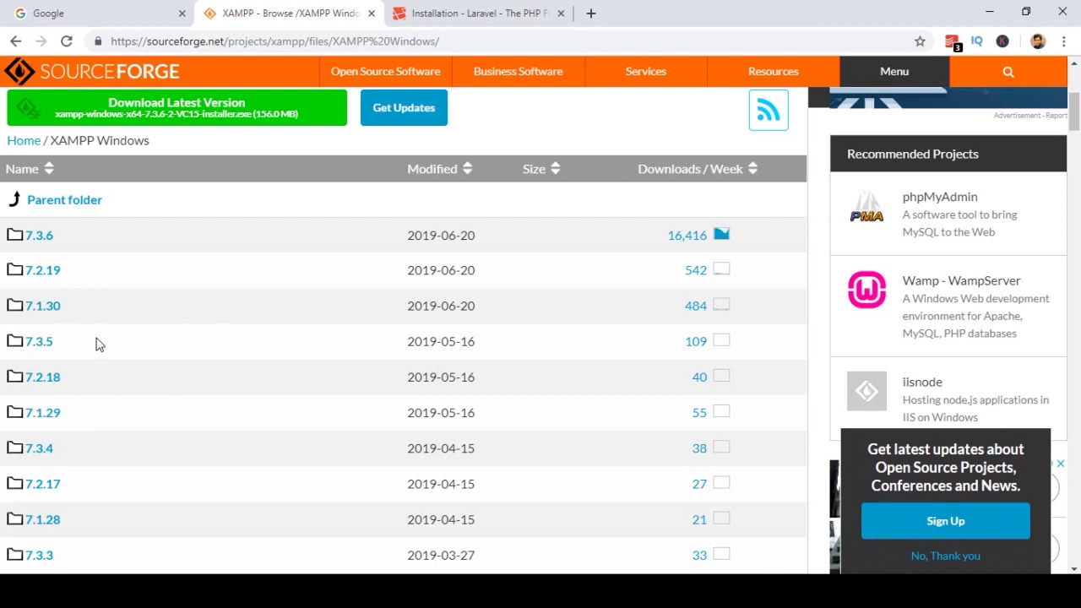
pyautogui.click(41, 313)
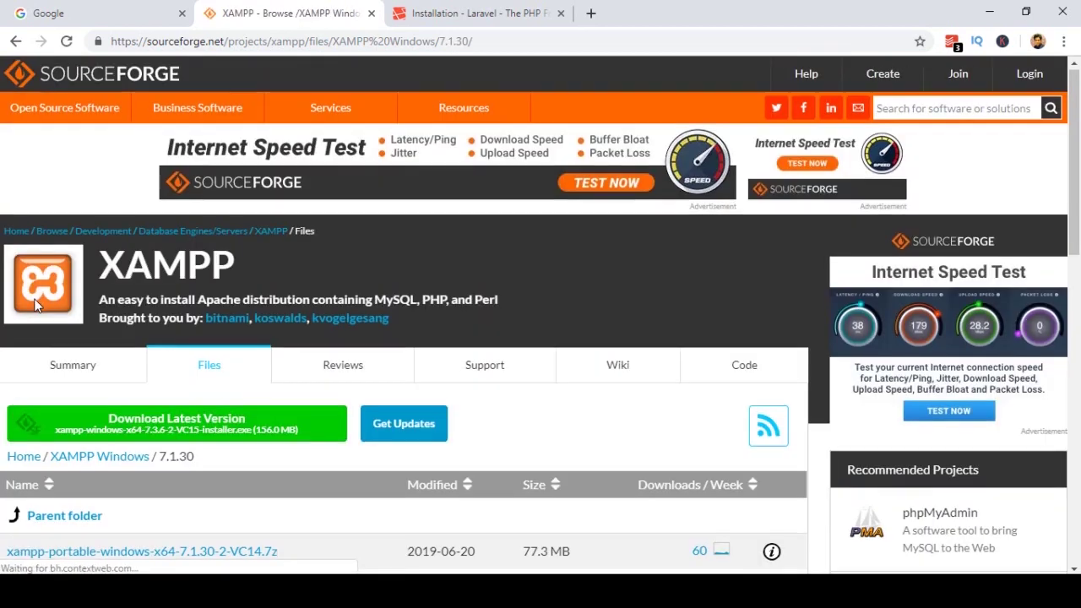
pyautogui.scroll(-3, 34, 304)
pyautogui.scroll(-1, 33, 304)
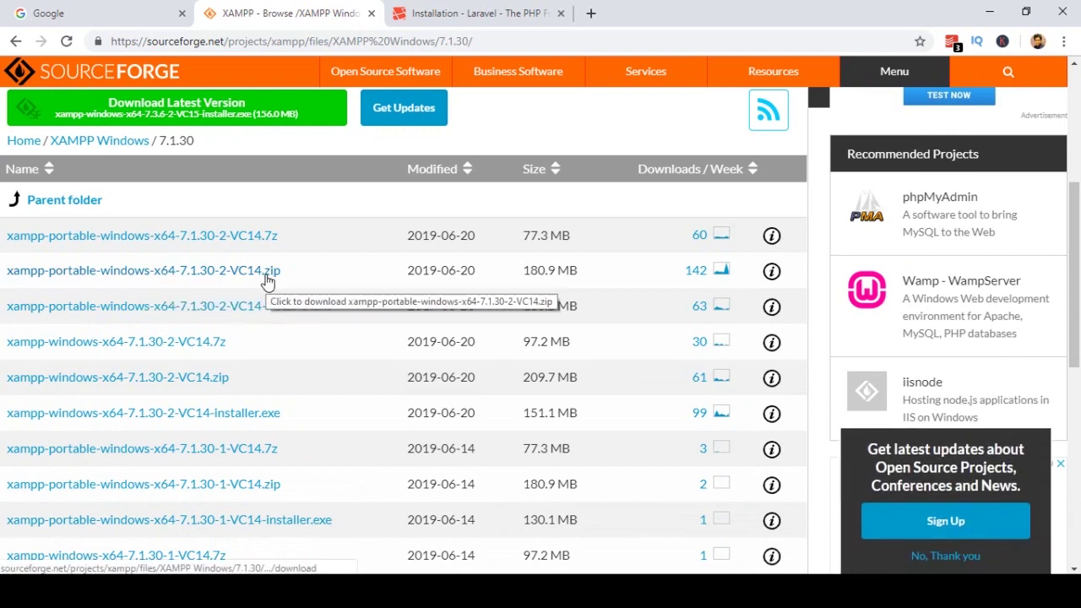
pyautogui.scroll(-1, 256, 316)
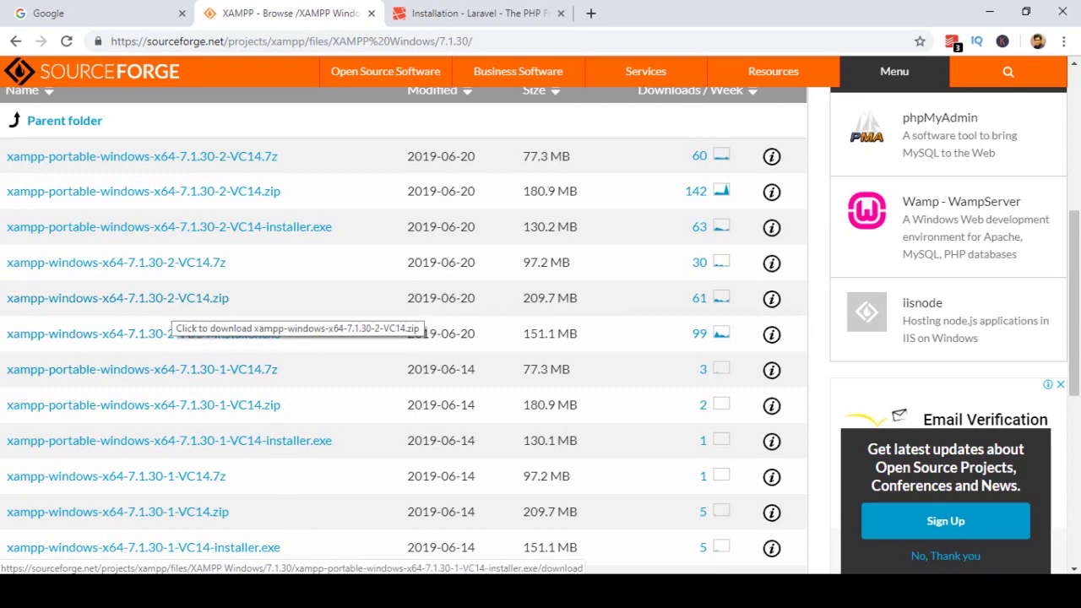
# Switch to File Explorer's Excise_File folder and compare xampp-win32-7.0.33-0-VC14_2.zip with the SourceForge download list.
pyautogui.moveTo(330, 591)
pyautogui.click(367, 506)
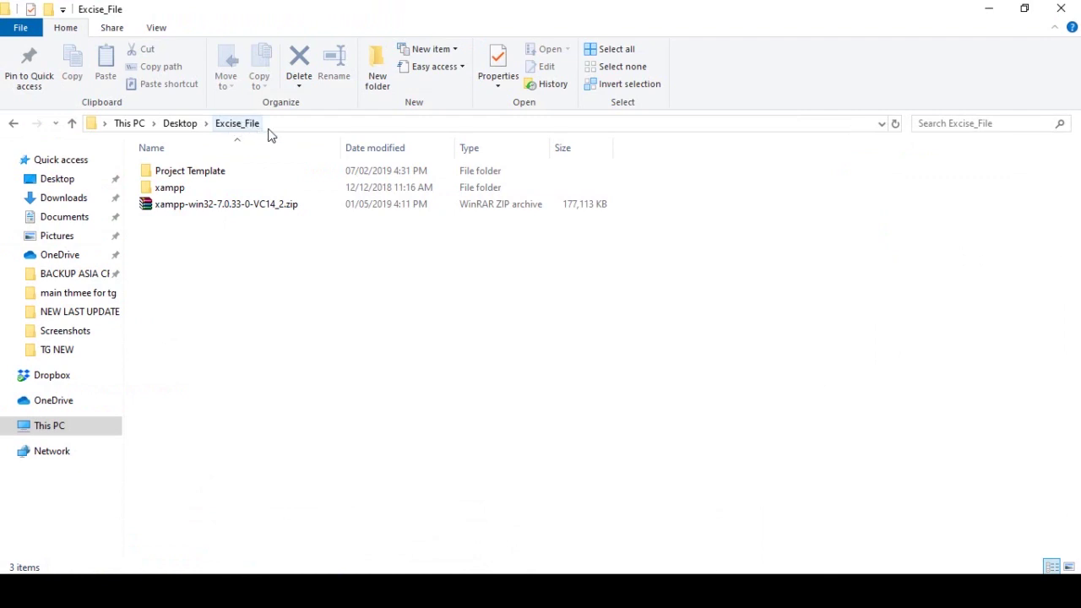
pyautogui.click(198, 211)
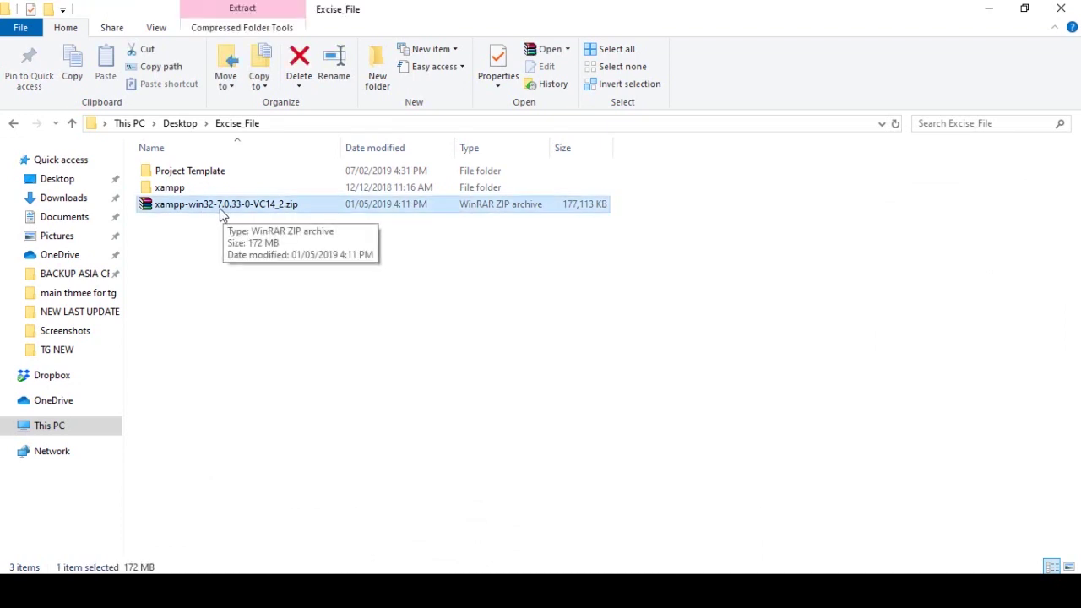
pyautogui.moveTo(368, 591)
pyautogui.click(369, 524)
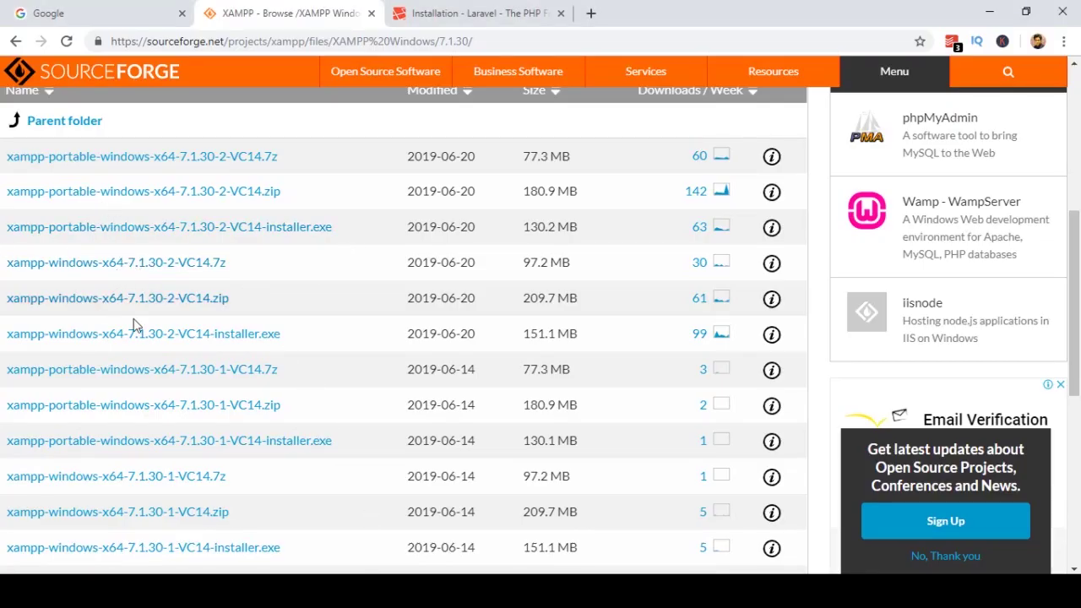
pyautogui.hotkey('alt', 'Tab')
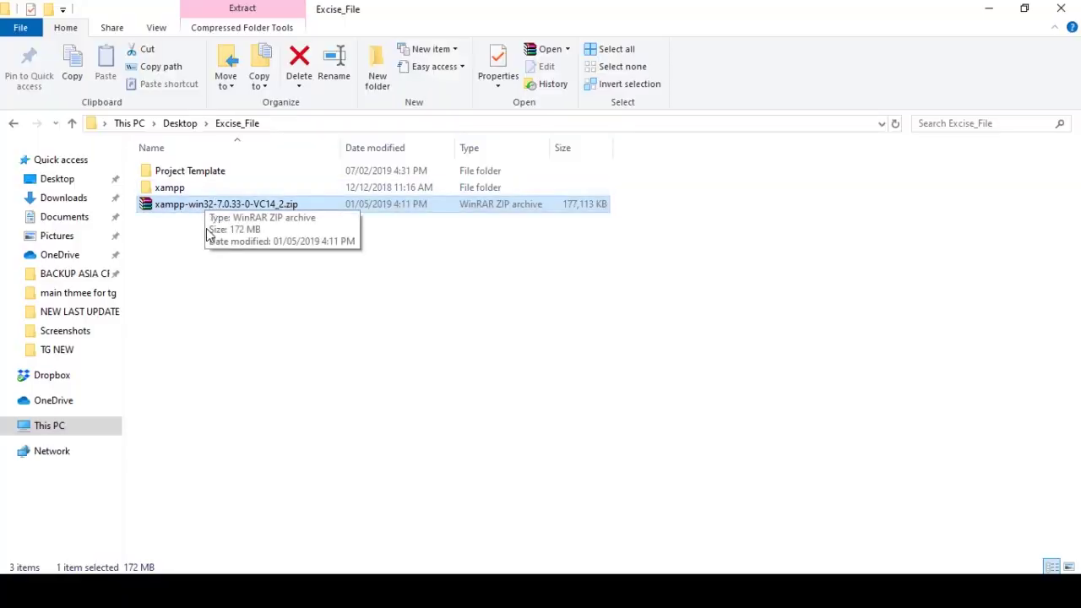
# Try to extract xampp-win32-7.0.33-0-VC14_2.zip into the current folder, and open the xampp folder beside it.
pyautogui.rightClick(268, 203)
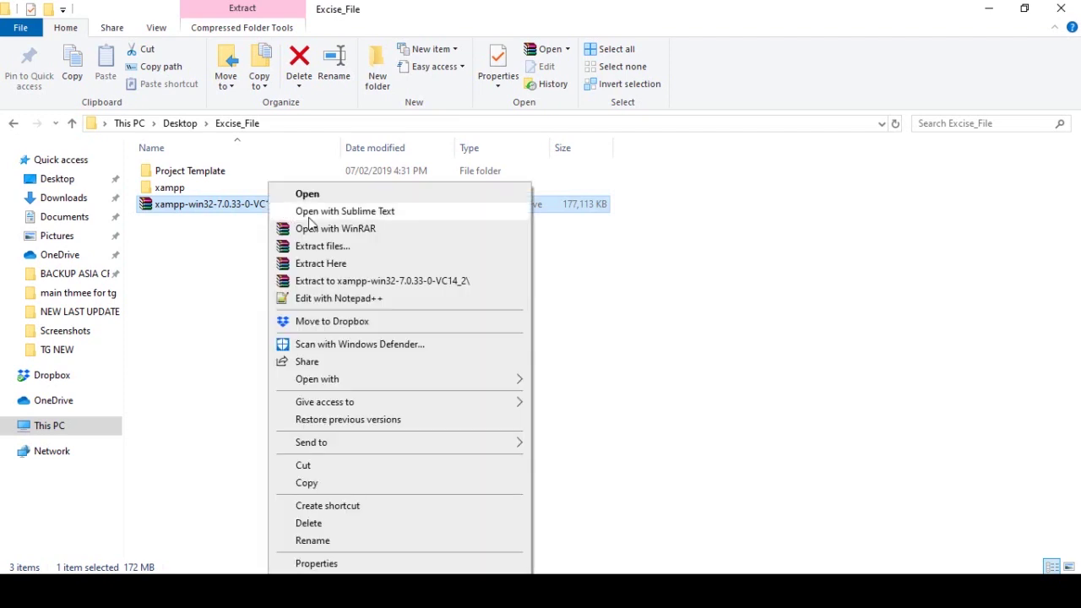
pyautogui.click(325, 263)
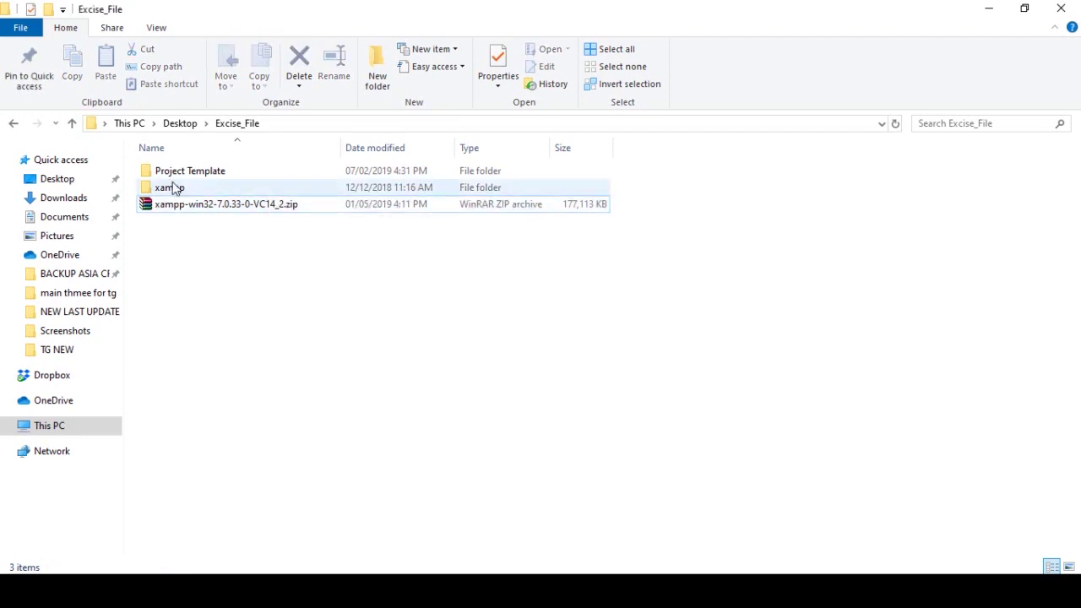
pyautogui.click(170, 190)
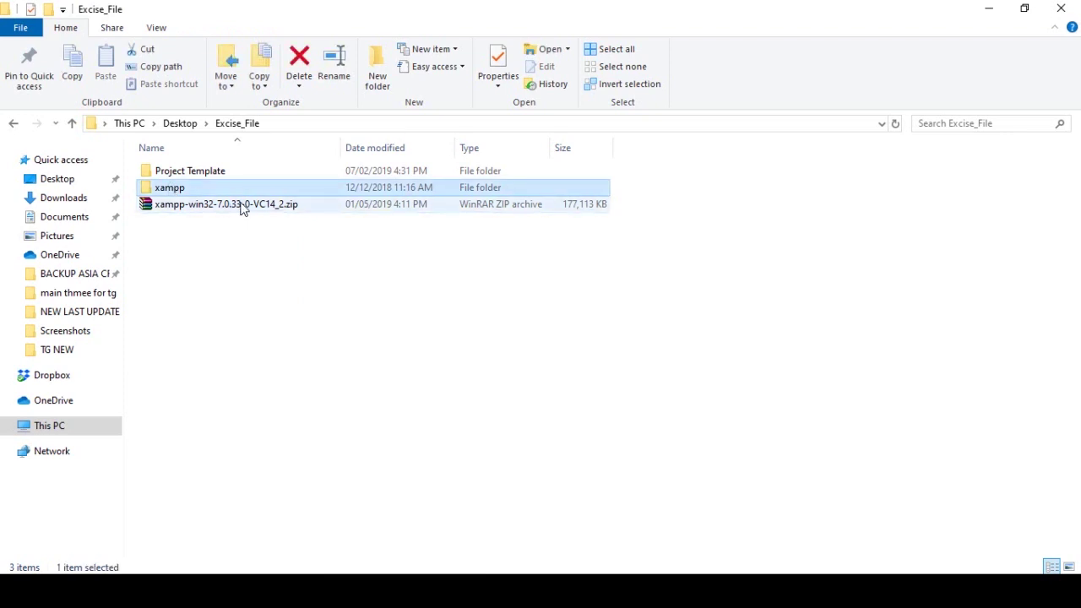
pyautogui.doubleClick(170, 187)
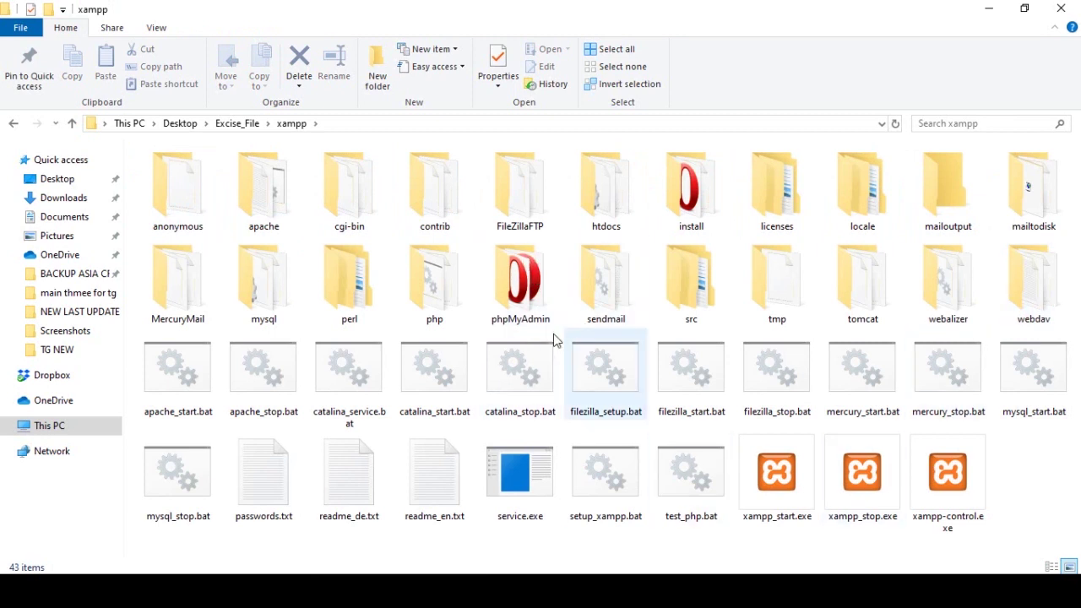
# Select the apache, php and phpMyAdmin folders in Excise_File's xampp folder.
pyautogui.click(266, 209)
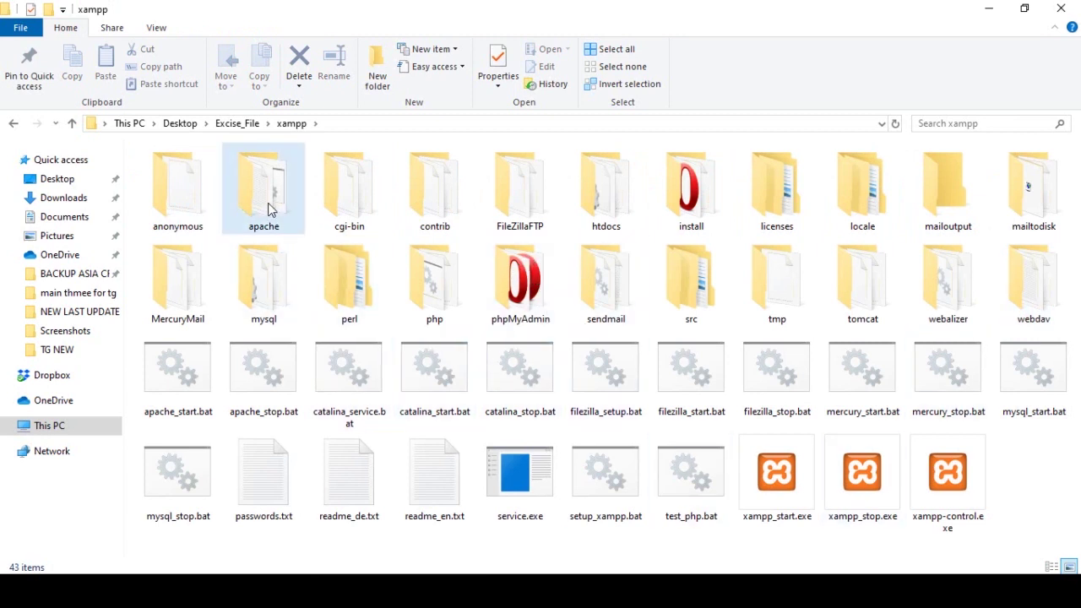
pyautogui.keyDown('ctrl'); pyautogui.click(436, 291); pyautogui.keyUp('ctrl')
pyautogui.keyDown('ctrl'); pyautogui.click(521, 287); pyautogui.keyUp('ctrl')
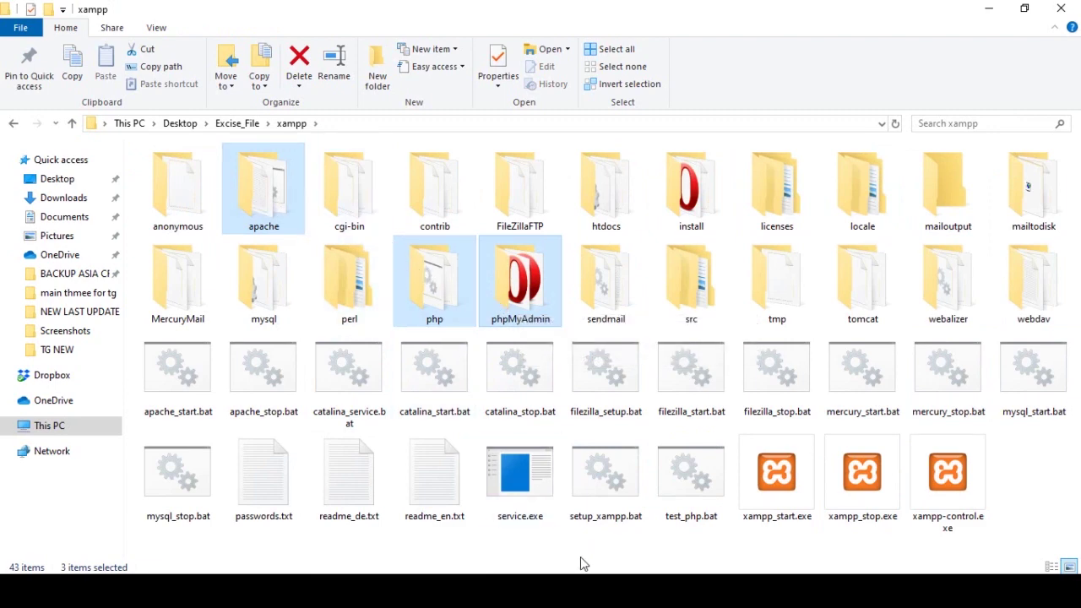
# Switch to the other File Explorer window and open the xampp folder on Local Disk (C:).
pyautogui.hotkey('alt', 'Tab')
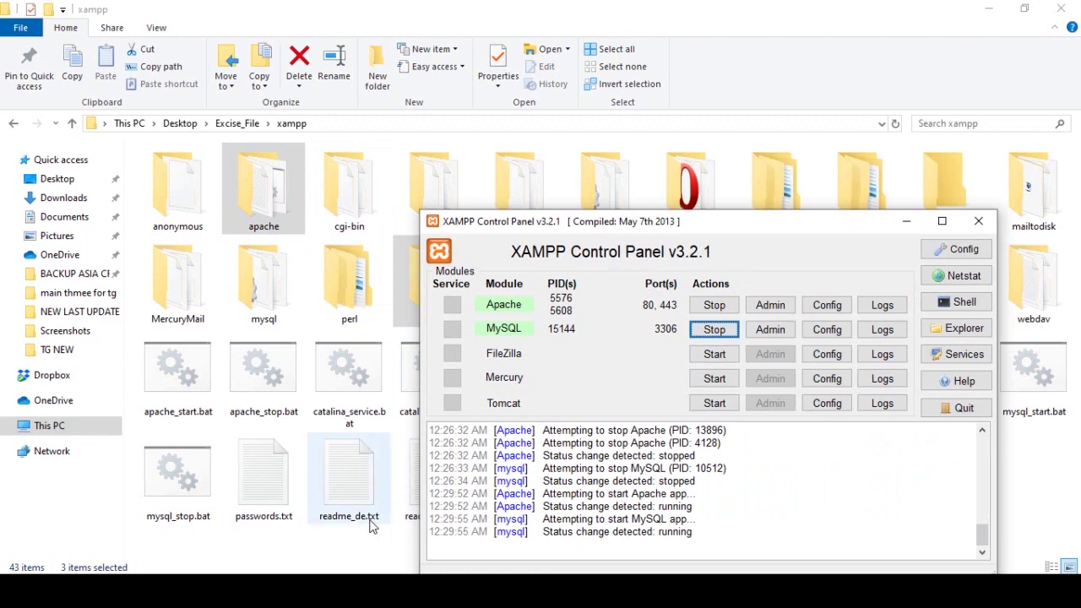
pyautogui.click(327, 591)
pyautogui.click(280, 542)
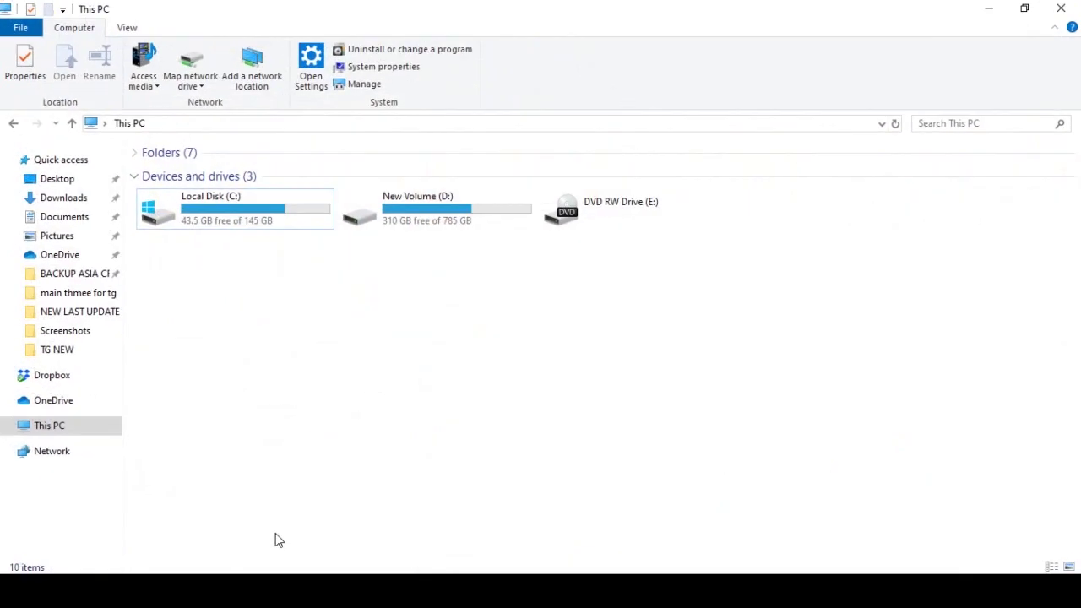
pyautogui.doubleClick(236, 220)
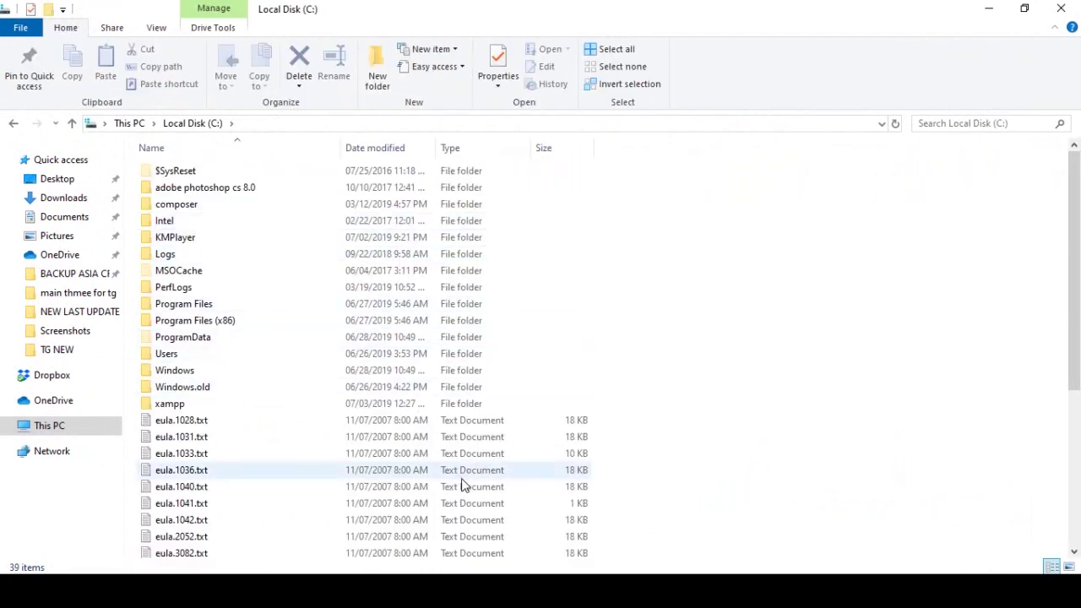
pyautogui.click(180, 404)
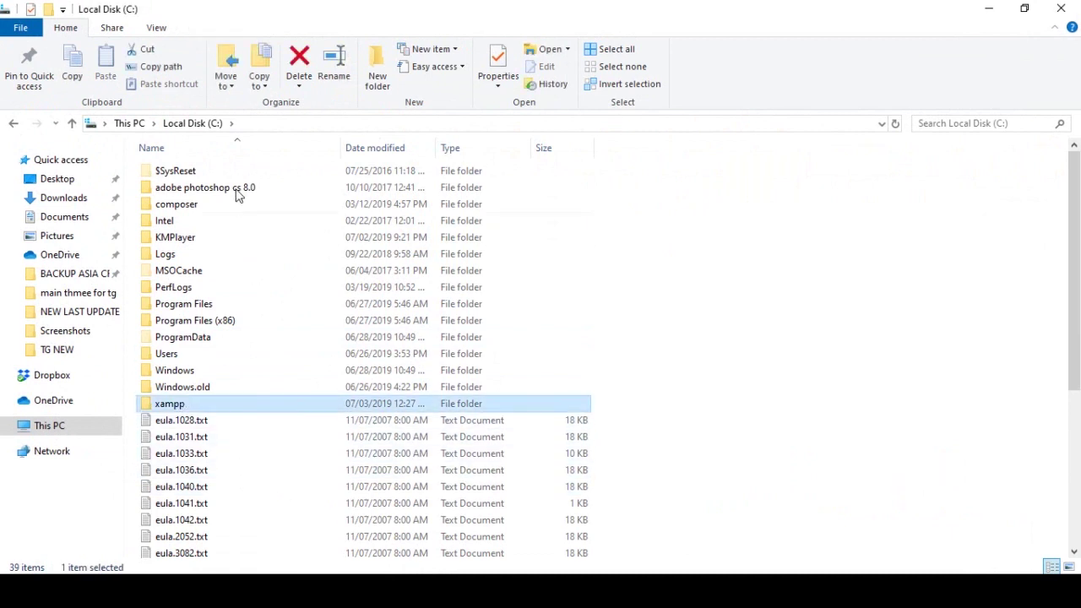
pyautogui.doubleClick(196, 405)
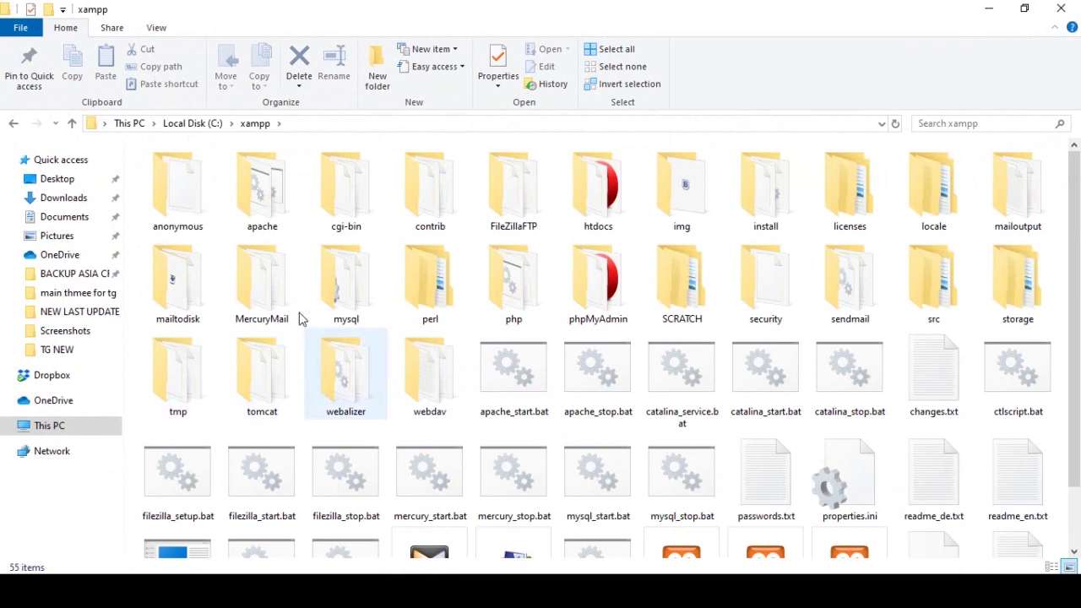
# Select the apache, php and phpMyAdmin folders in C:\xampp.
pyautogui.click(272, 208)
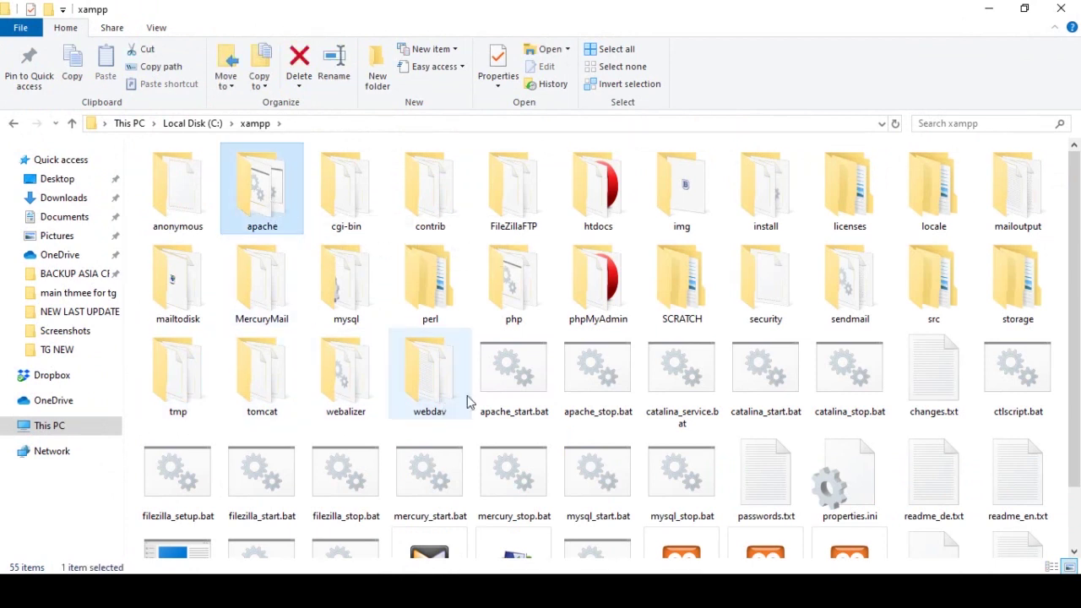
pyautogui.keyDown('ctrl'); pyautogui.click(513, 279); pyautogui.keyUp('ctrl')
pyautogui.keyDown('ctrl'); pyautogui.click(604, 313); pyautogui.keyUp('ctrl')
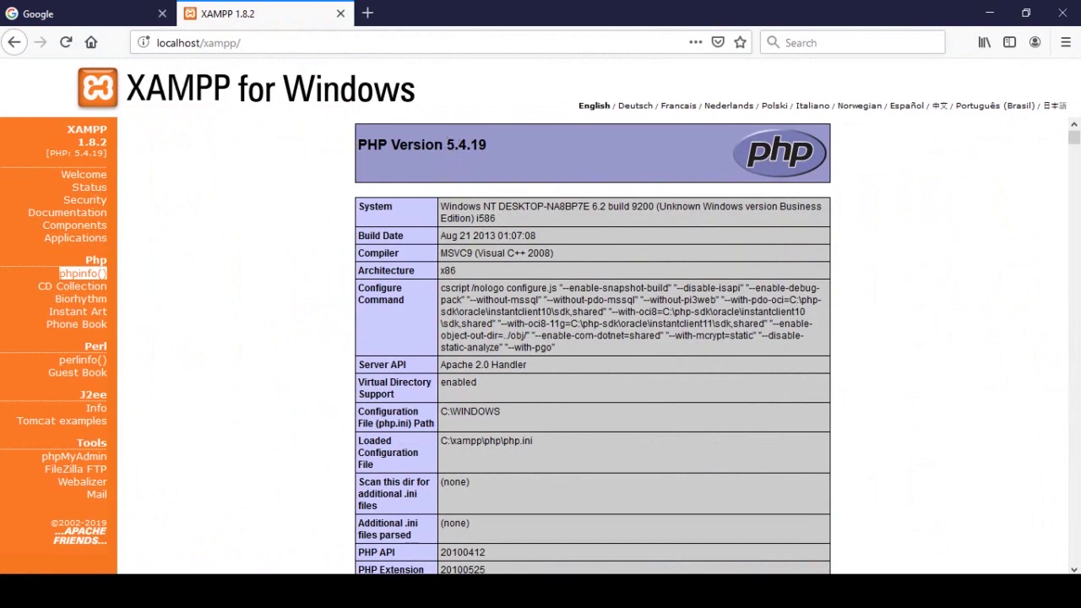
pyautogui.hotkey('alt', 'Tab')
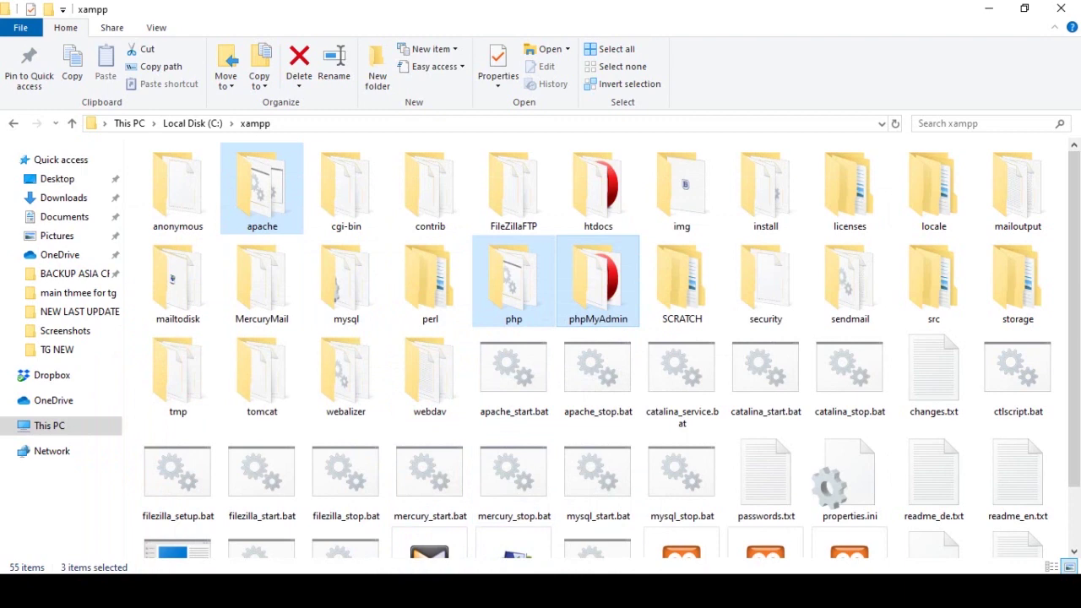
# Stop the Apache and MySQL modules in the XAMPP Control Panel, and minimize it.
pyautogui.click(541, 591)
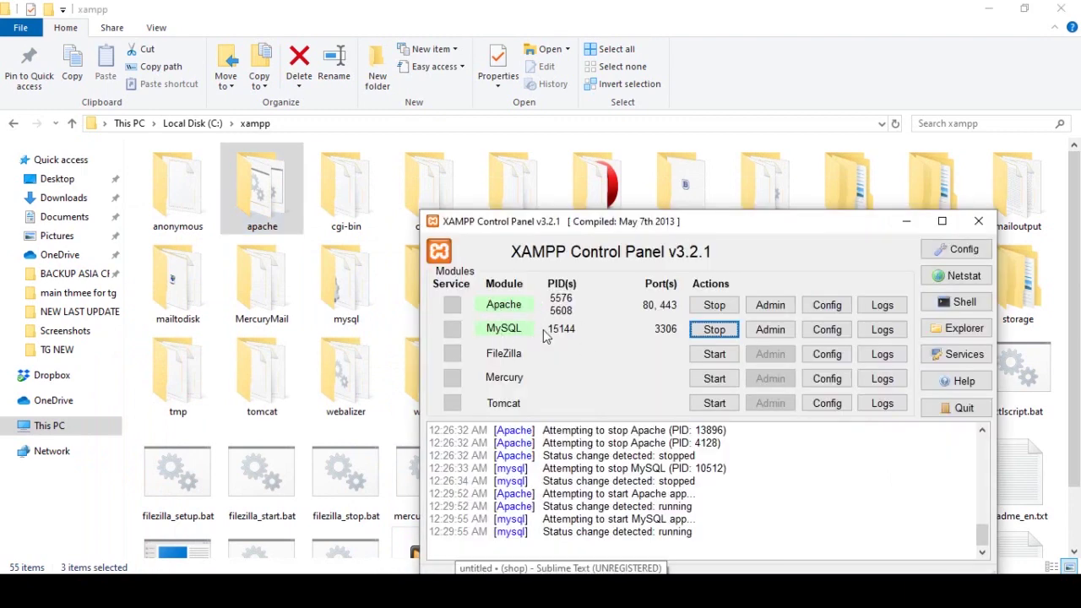
pyautogui.click(711, 306)
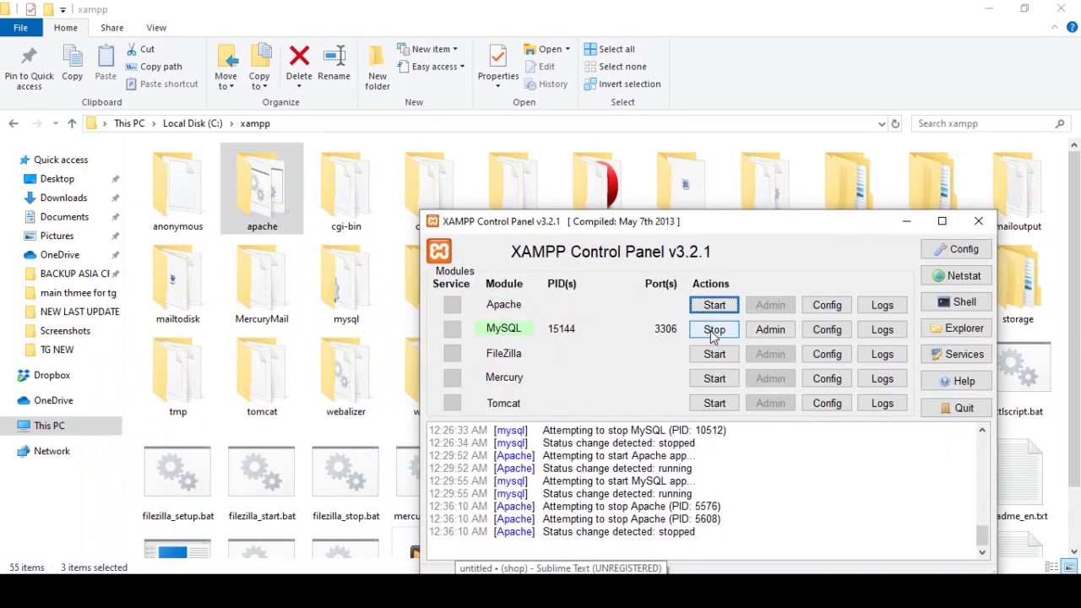
pyautogui.click(713, 331)
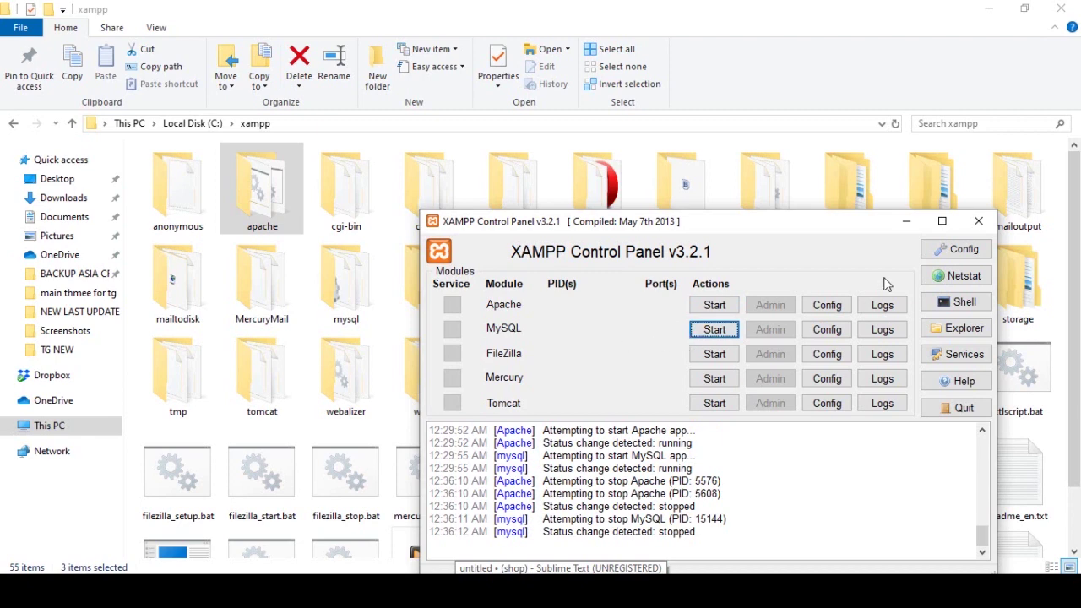
pyautogui.click(906, 221)
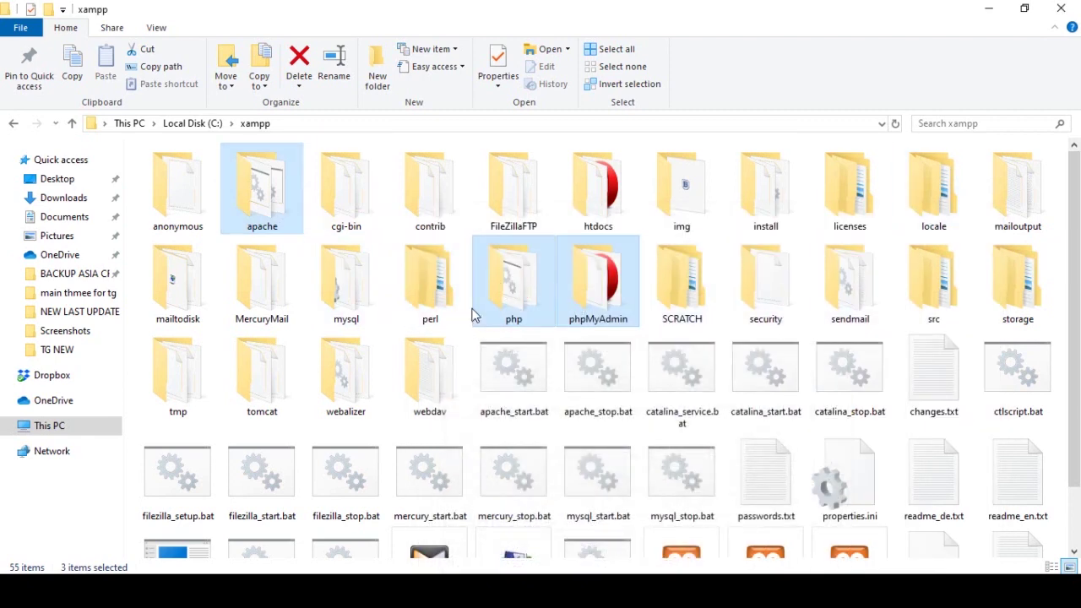
# Rename the apache folder in C:\xampp to apache-old.
pyautogui.rightClick(260, 223)
pyautogui.click(253, 215)
pyautogui.rightClick(251, 213)
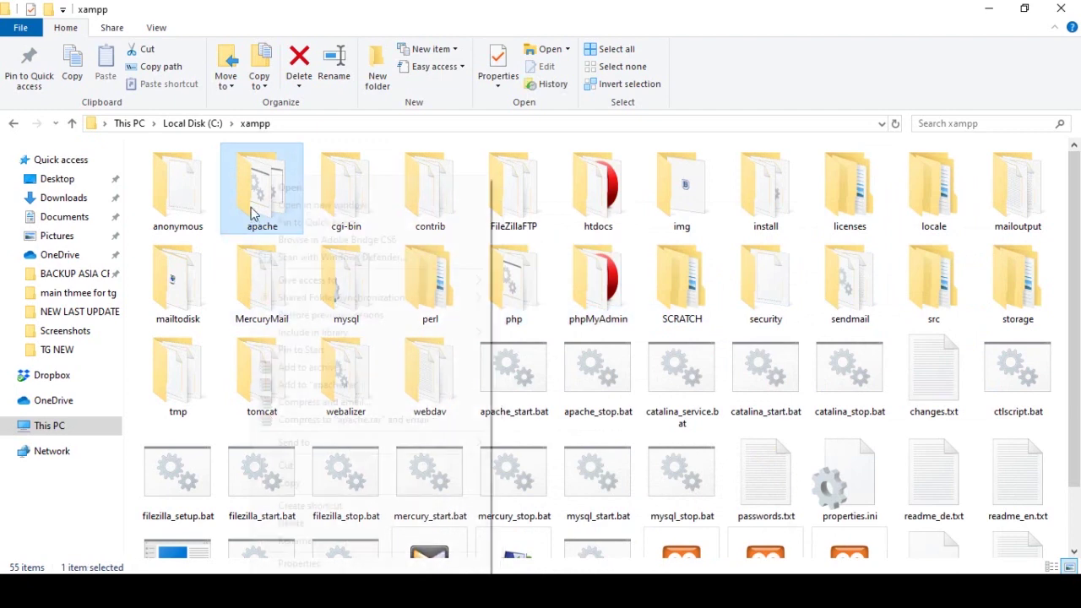
pyautogui.click(325, 542)
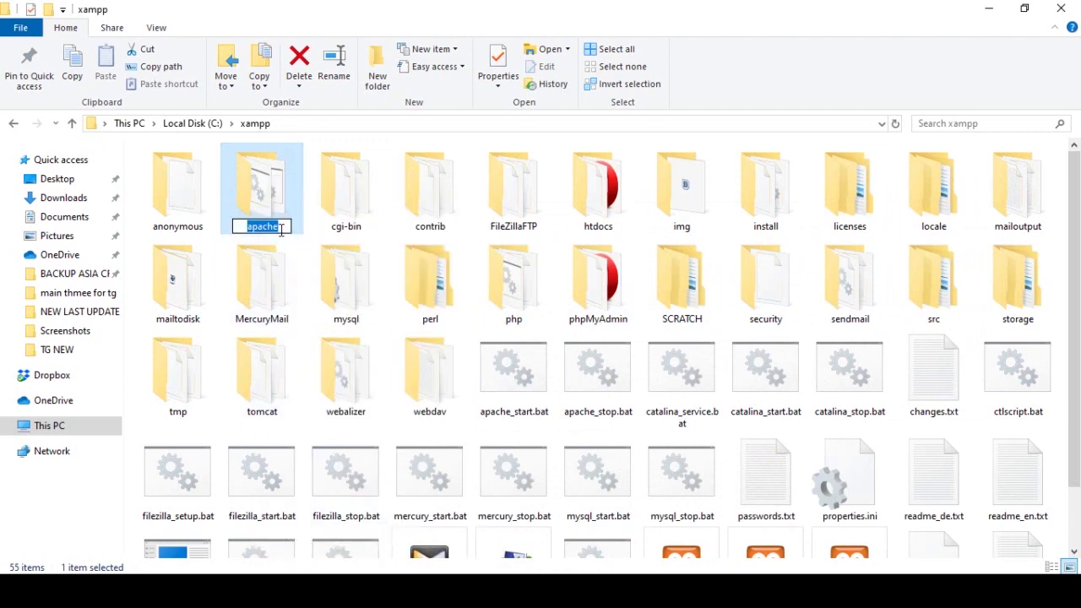
pyautogui.click(285, 228)
pyautogui.write('-old')
pyautogui.press('Return')
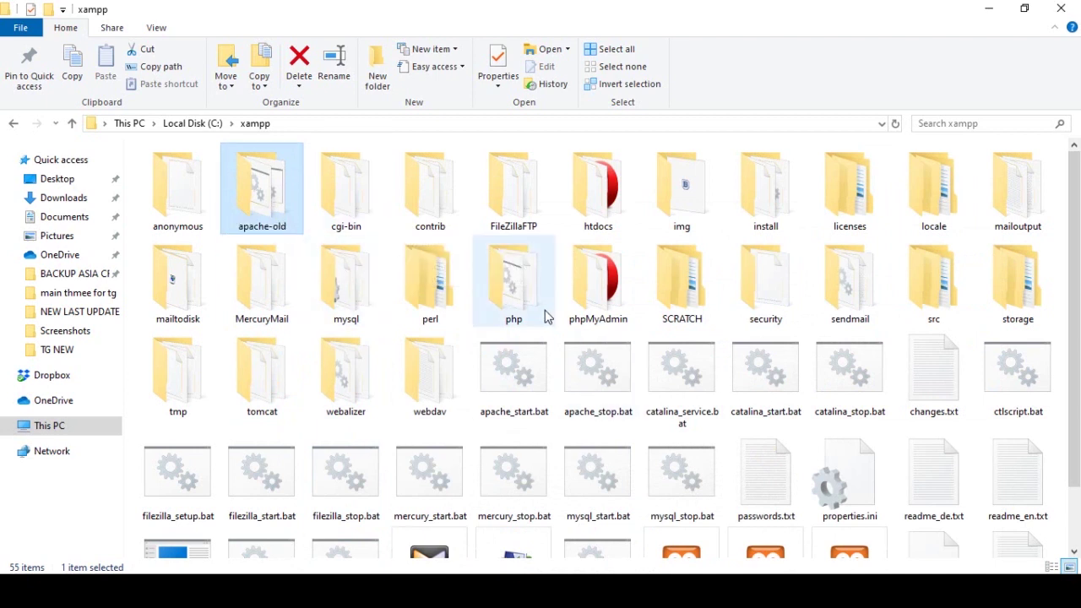
# Rename the php folder in C:\xampp to php-old.
pyautogui.click(515, 289)
pyautogui.rightClick(530, 294)
pyautogui.click(574, 542)
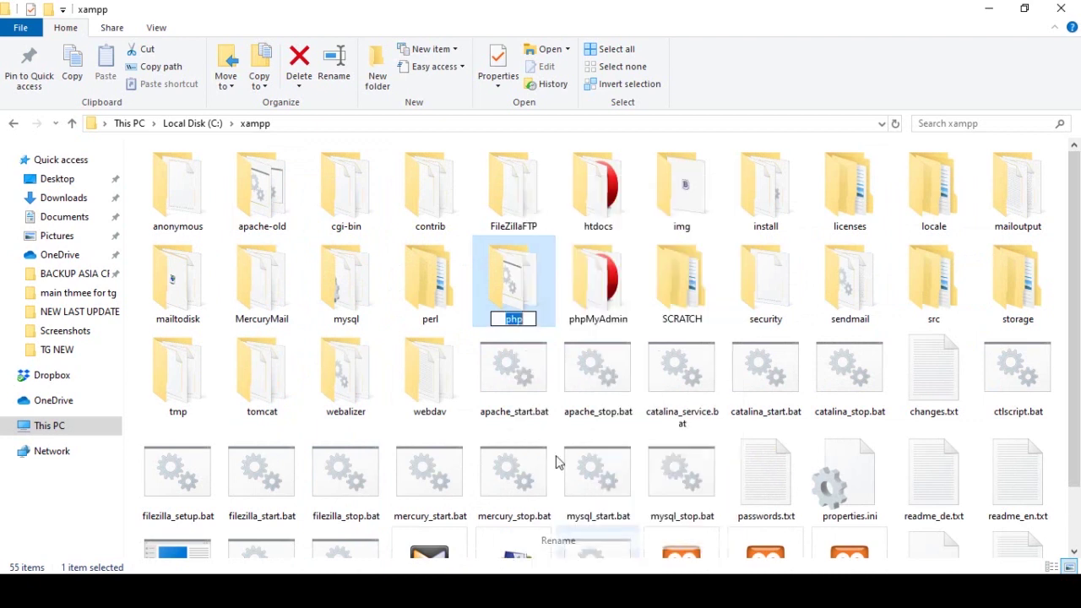
pyautogui.click(530, 323)
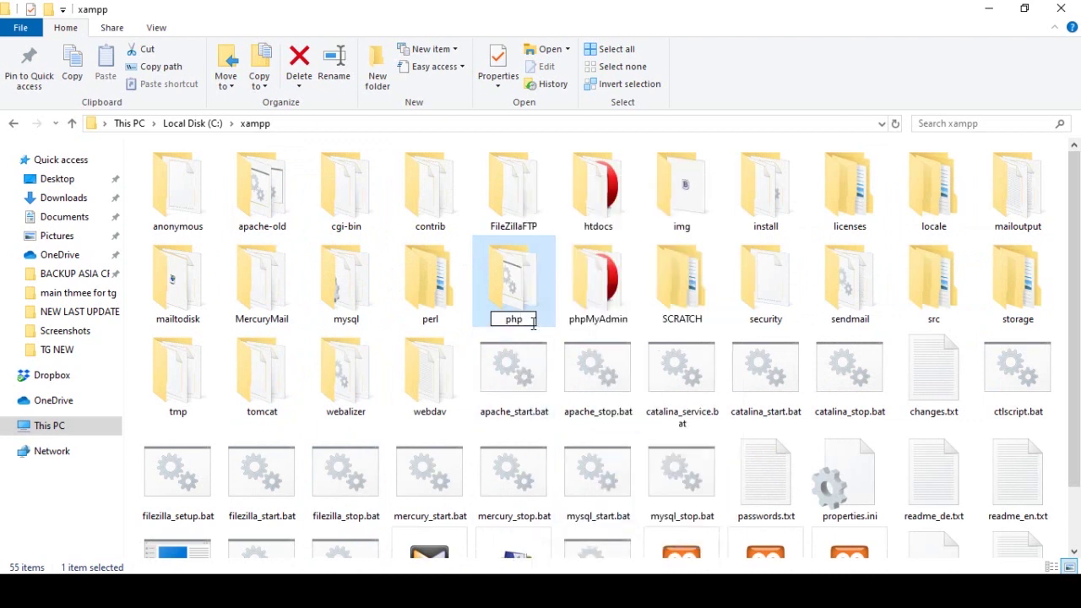
pyautogui.write('-old')
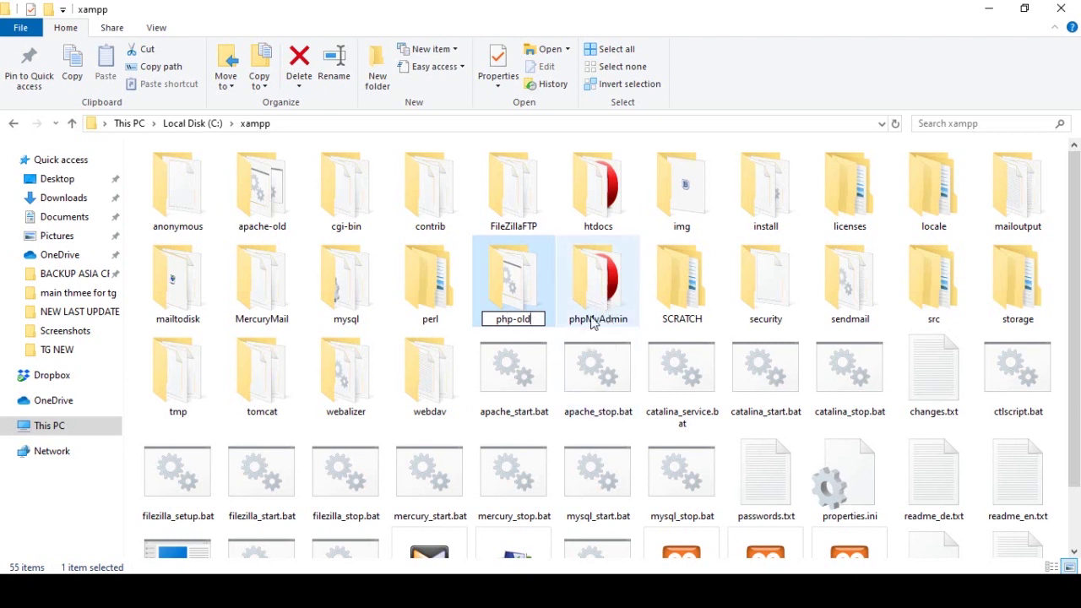
pyautogui.click(596, 326)
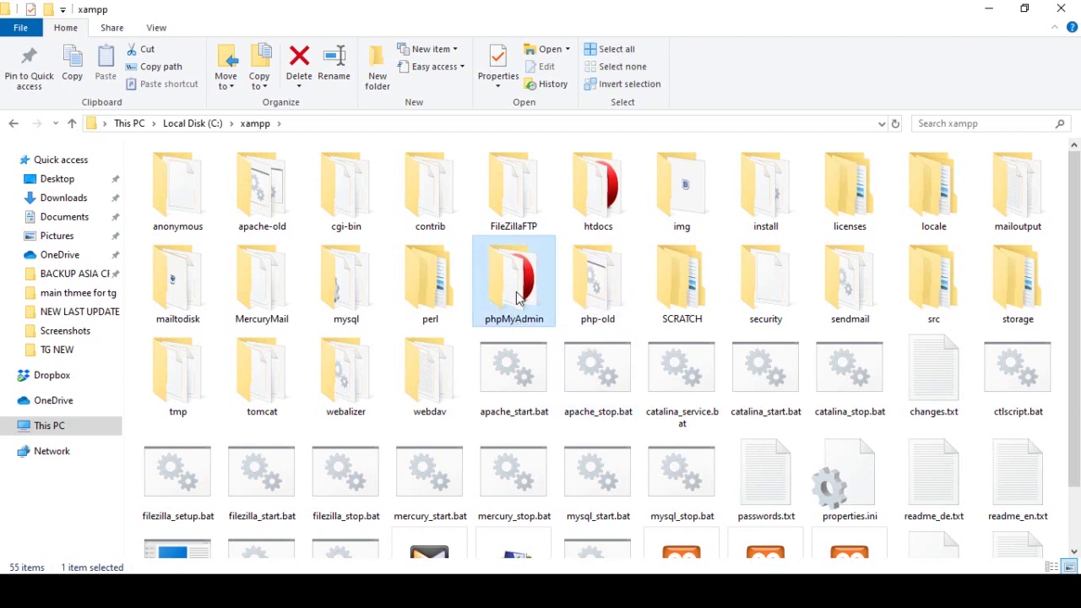
# Rename the phpMyAdmin folder in C:\xampp to phpMyAdmin-old.
pyautogui.rightClick(516, 287)
pyautogui.click(579, 541)
pyautogui.press('End')
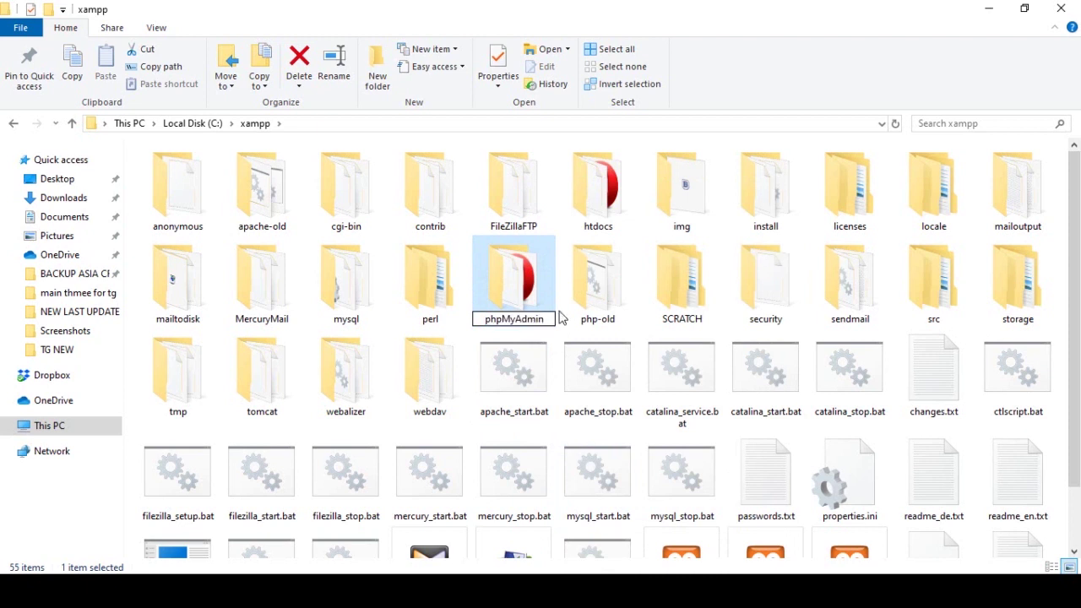
pyautogui.write('-old')
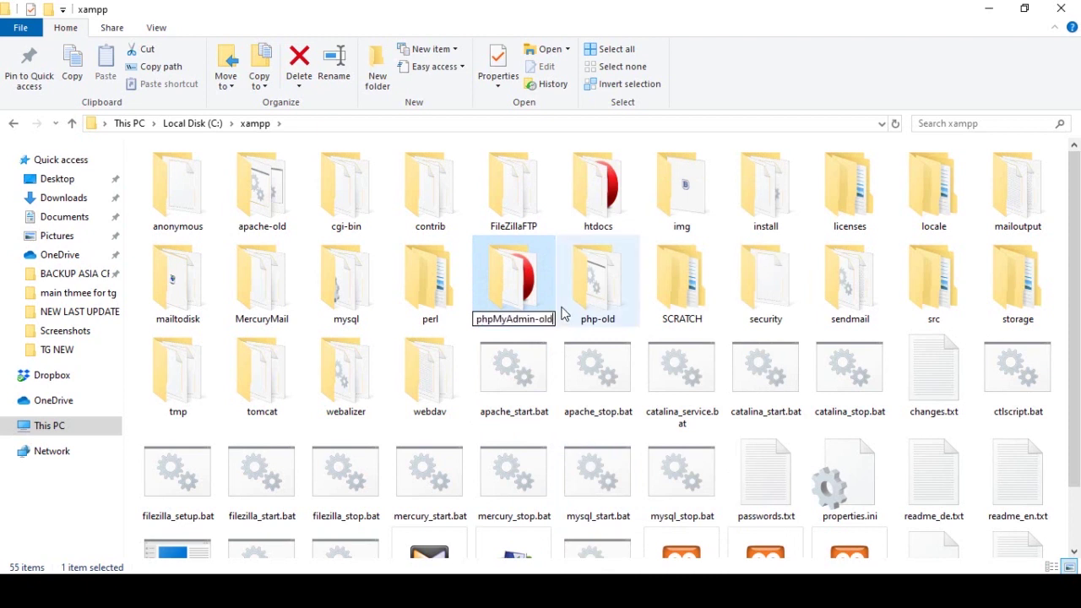
pyautogui.press('Return')
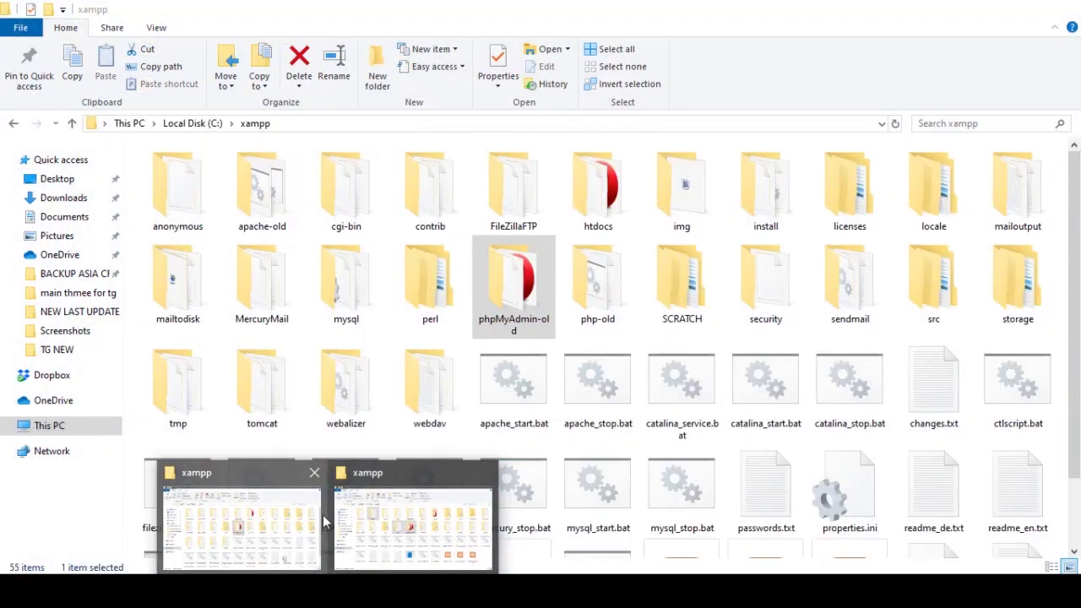
# Copy the selected apache, php and phpMyAdmin folders from the newer xampp folder in Desktop\Excise_File, with its contents shown in Details view.
pyautogui.click(393, 518)
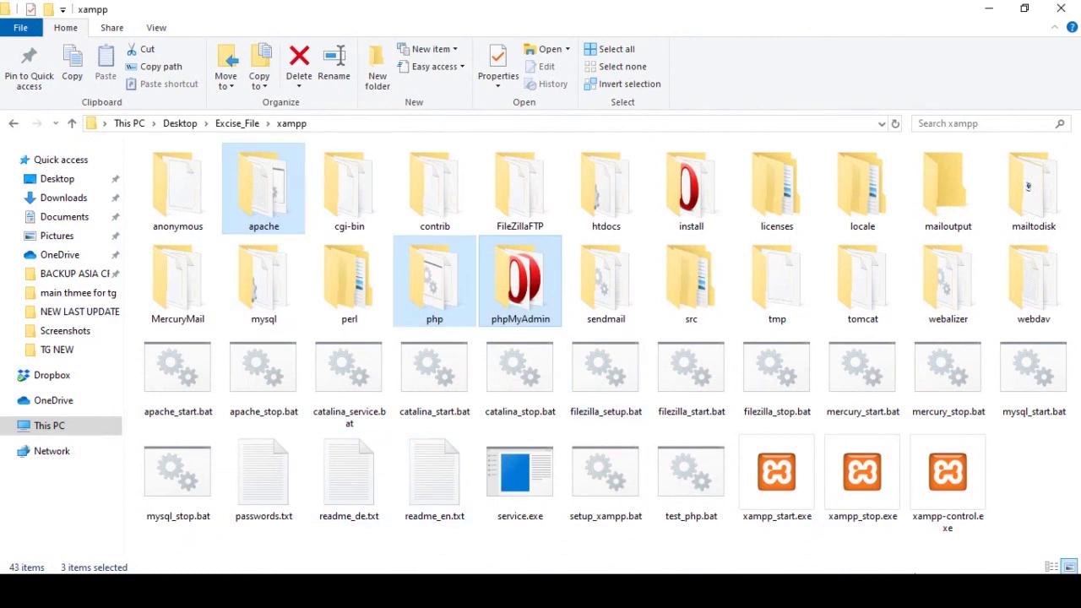
pyautogui.click(1052, 567)
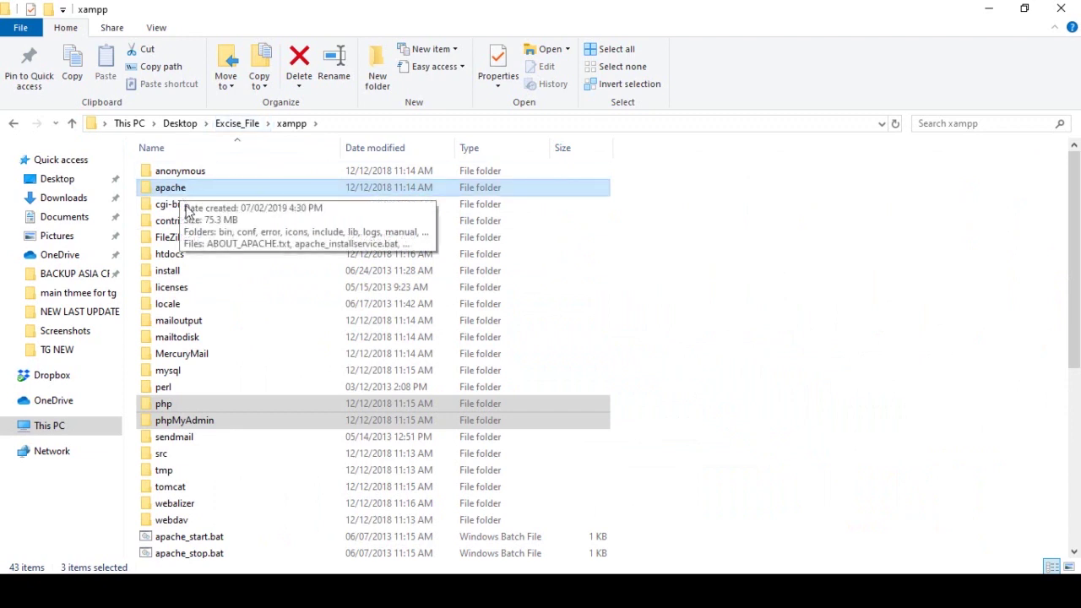
pyautogui.rightClick(205, 422)
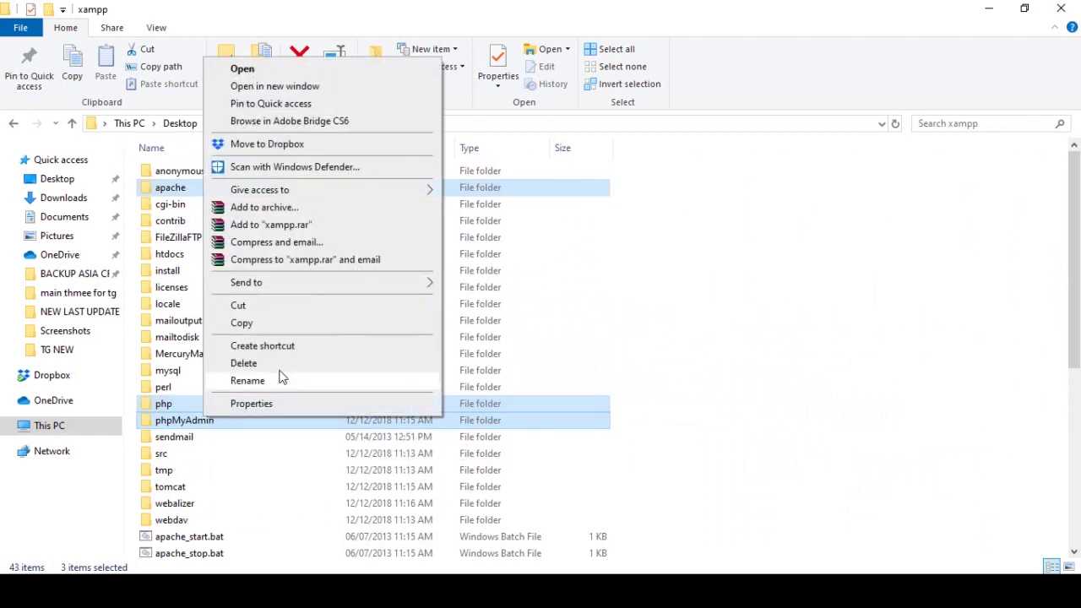
pyautogui.click(241, 323)
# Paste the copied apache, php and phpMyAdmin folders into C:\xampp.
pyautogui.moveTo(325, 591)
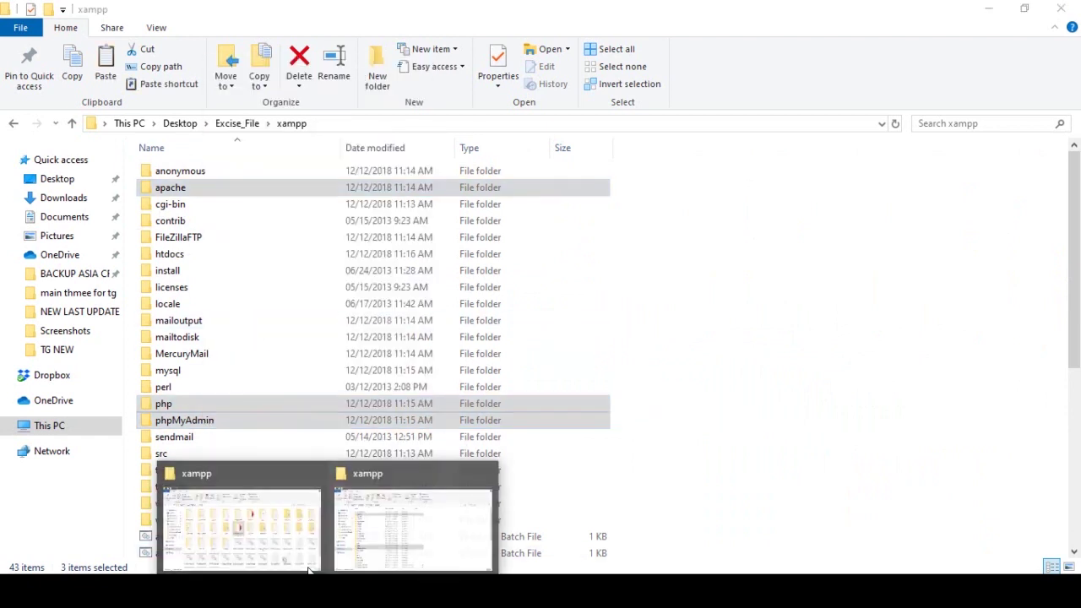
pyautogui.click(275, 525)
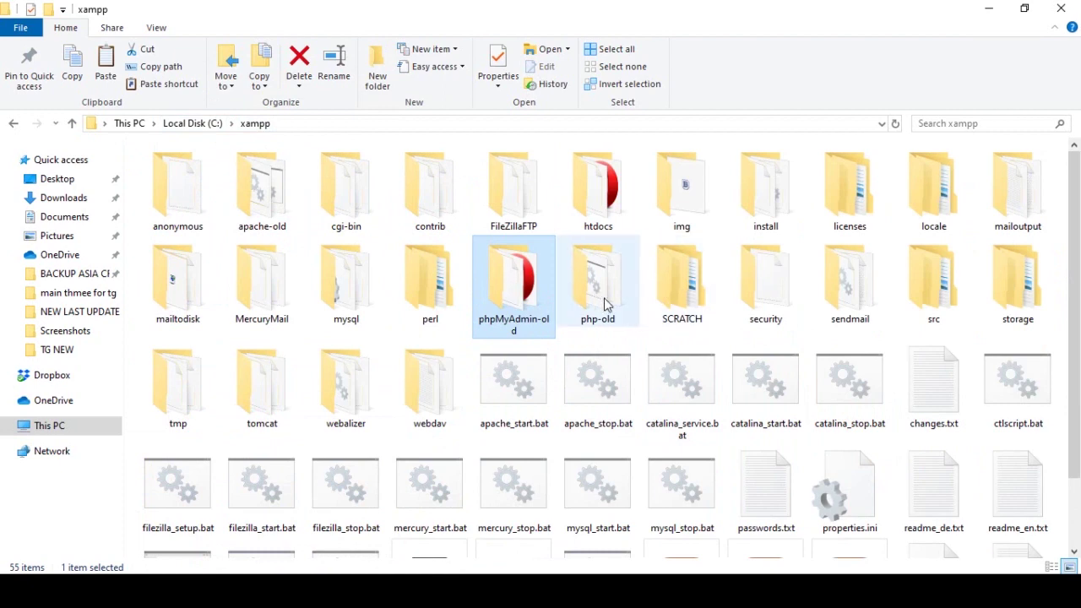
pyautogui.click(752, 474)
pyautogui.rightClick(749, 471)
pyautogui.click(774, 555)
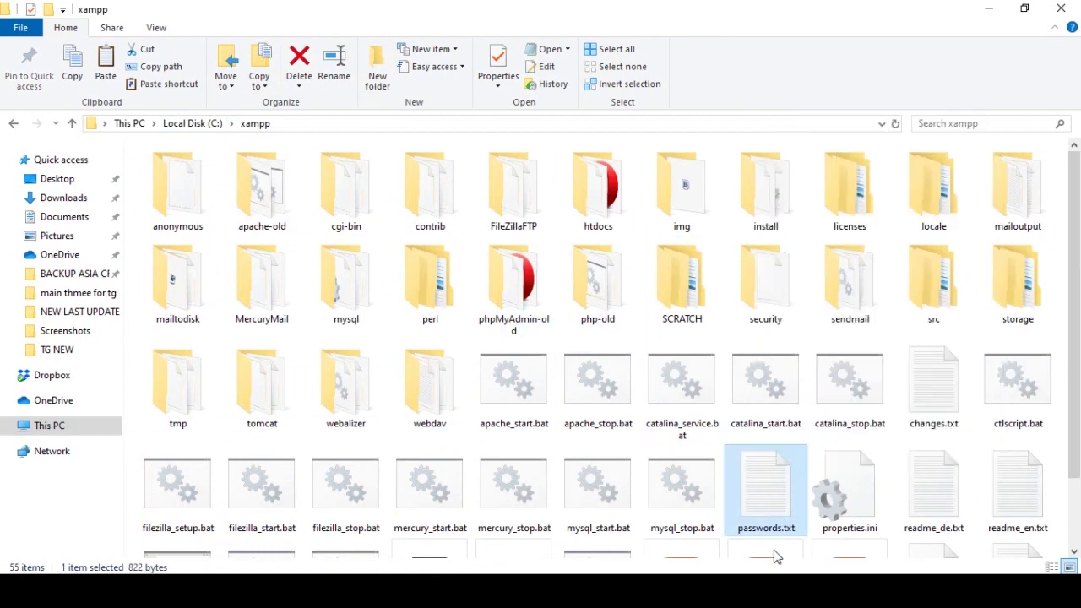
pyautogui.click(775, 556)
pyautogui.rightClick(807, 460)
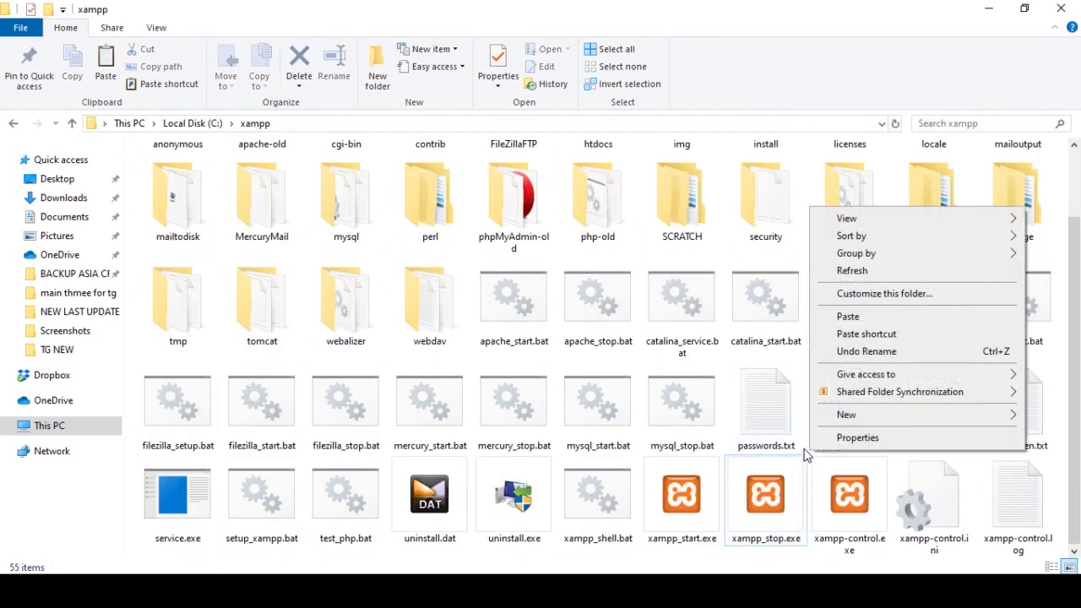
pyautogui.click(858, 316)
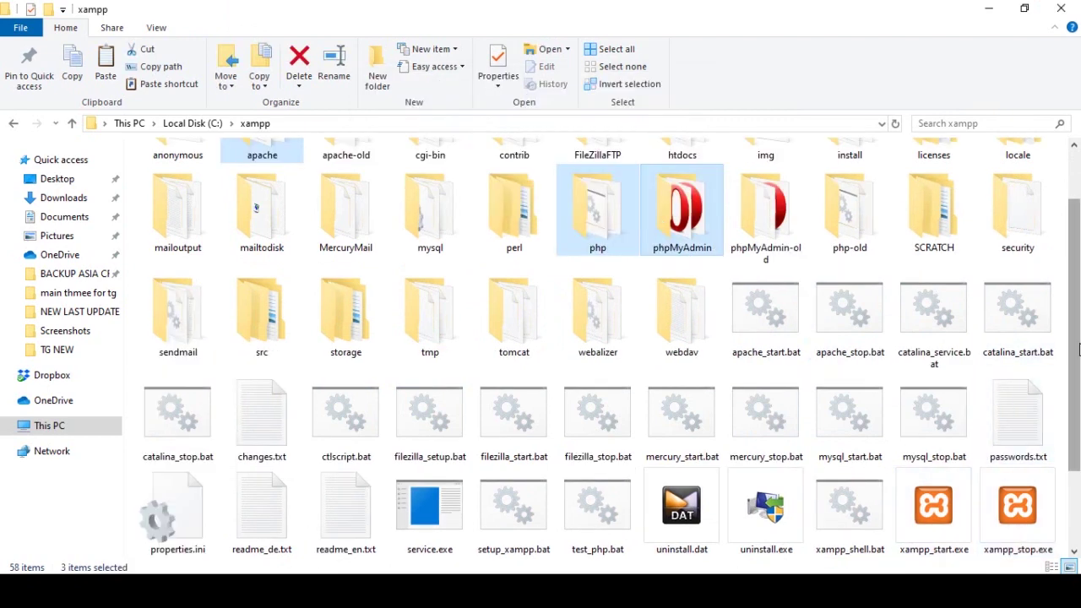
pyautogui.scroll(1, 522, 355)
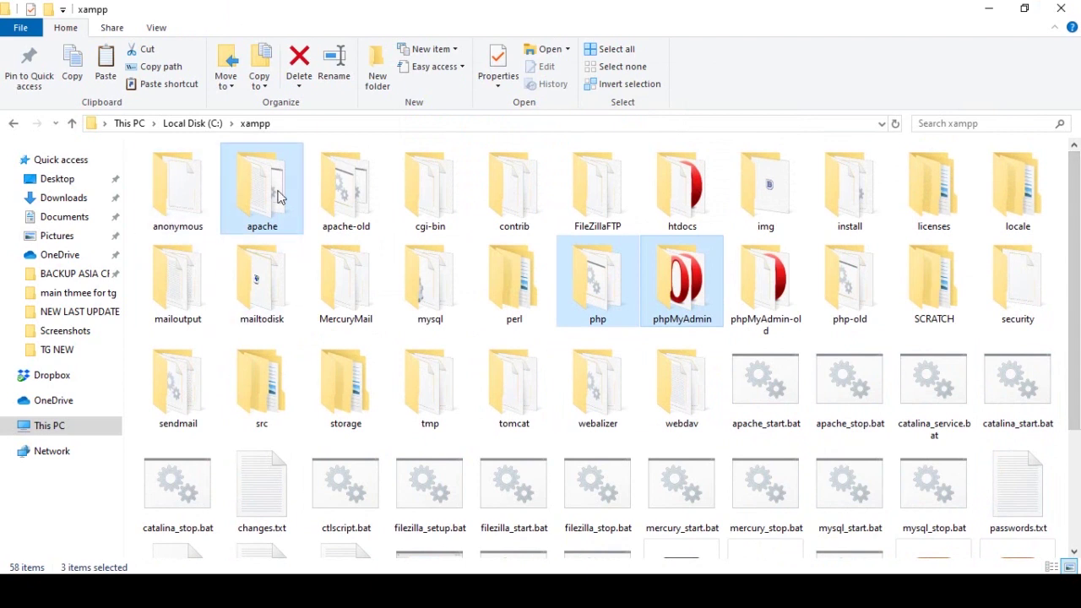
pyautogui.click(673, 299)
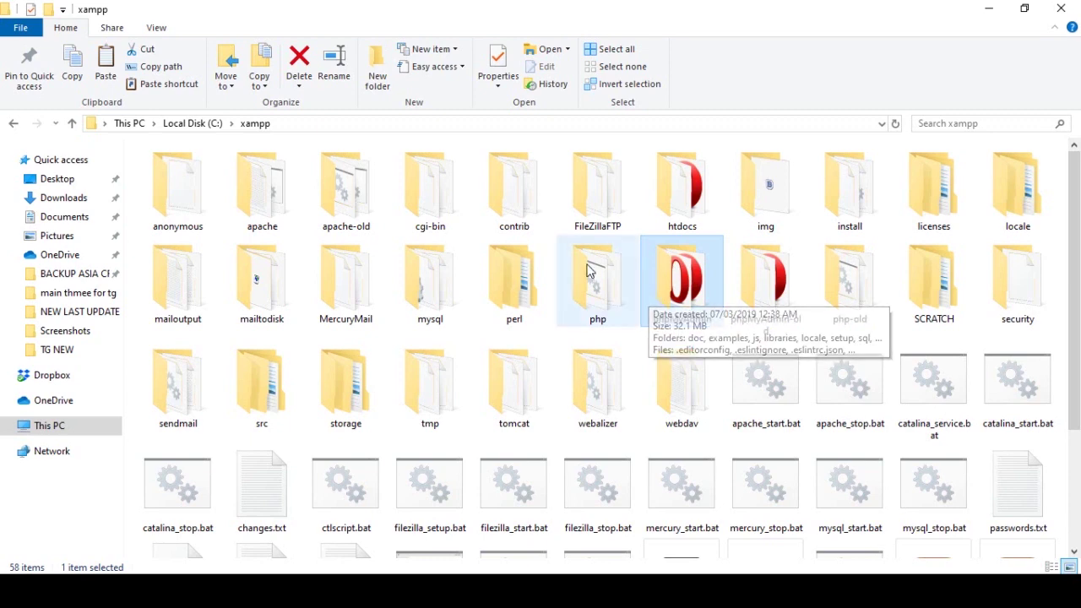
# Open php.ini from the new C:\xampp\php folder in Sublime Text.
pyautogui.doubleClick(599, 289)
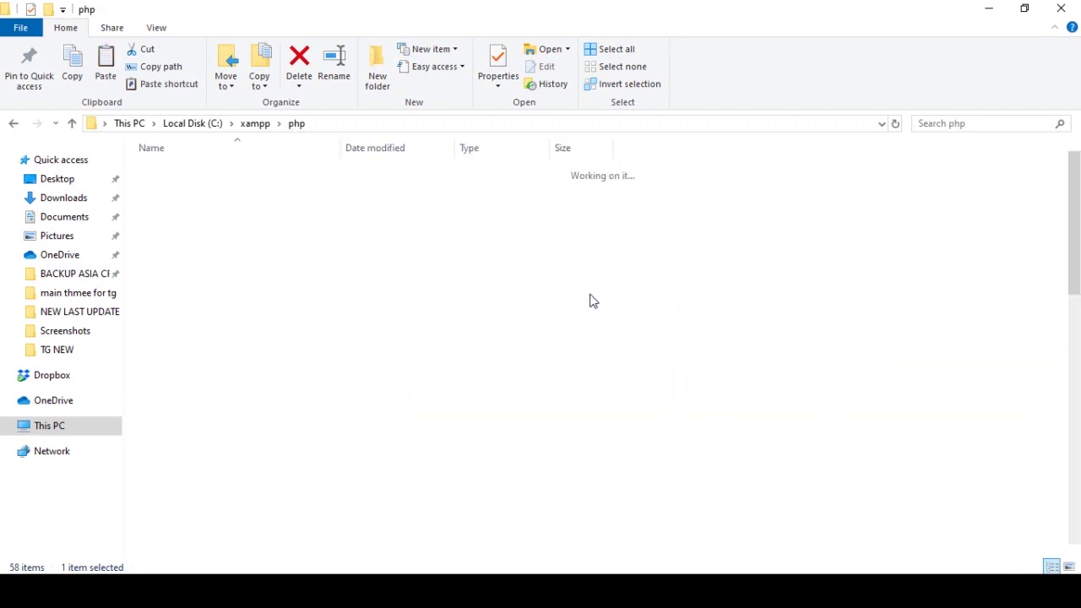
pyautogui.moveTo(1073, 161); pyautogui.dragTo(1073, 305)
pyautogui.scroll(-2, 236, 410)
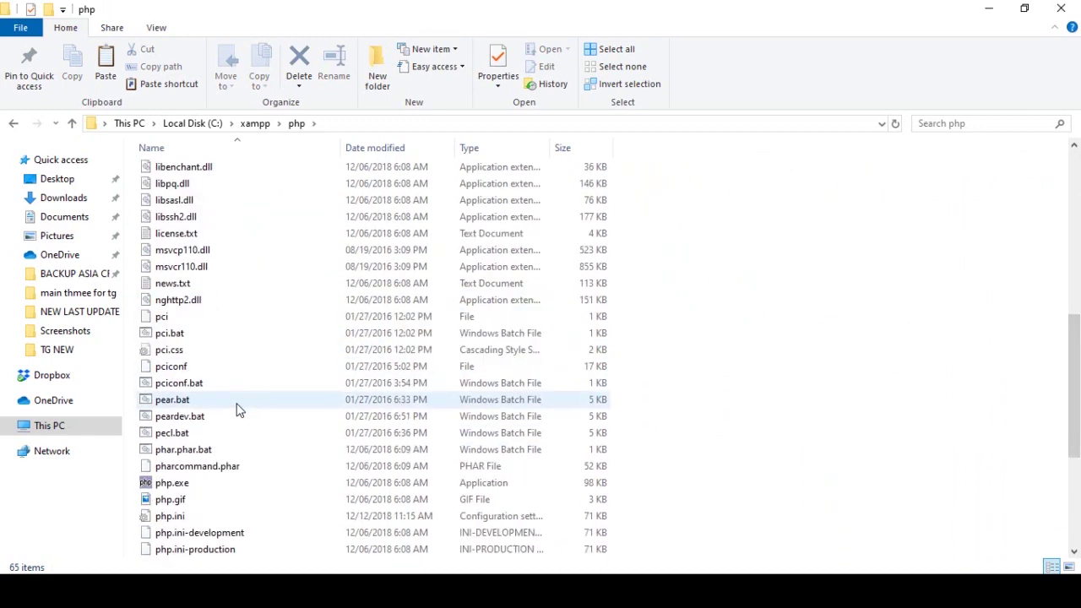
pyautogui.click(181, 469)
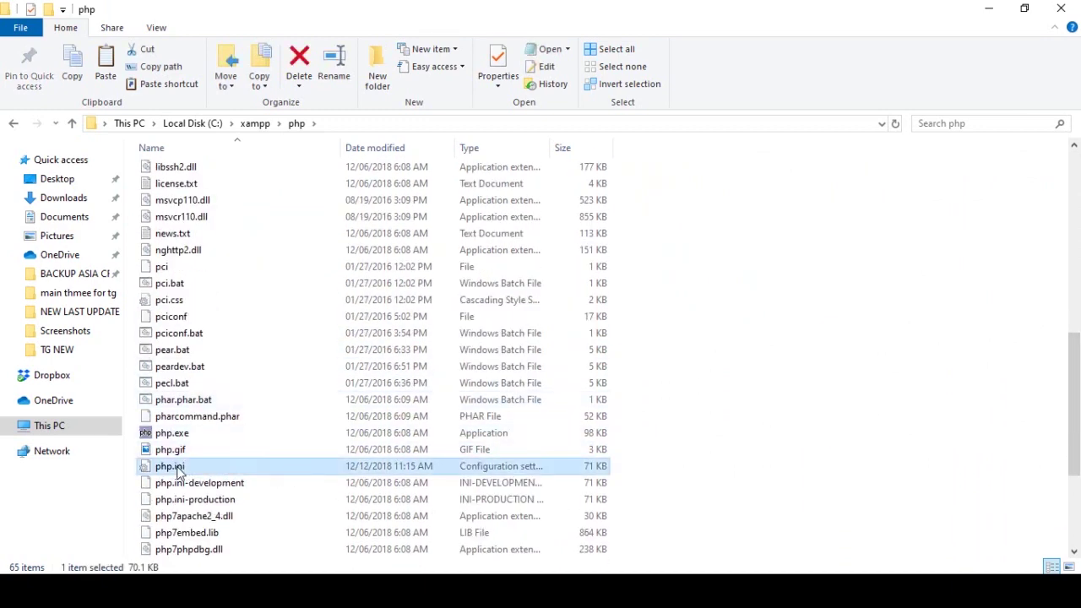
pyautogui.rightClick(179, 472)
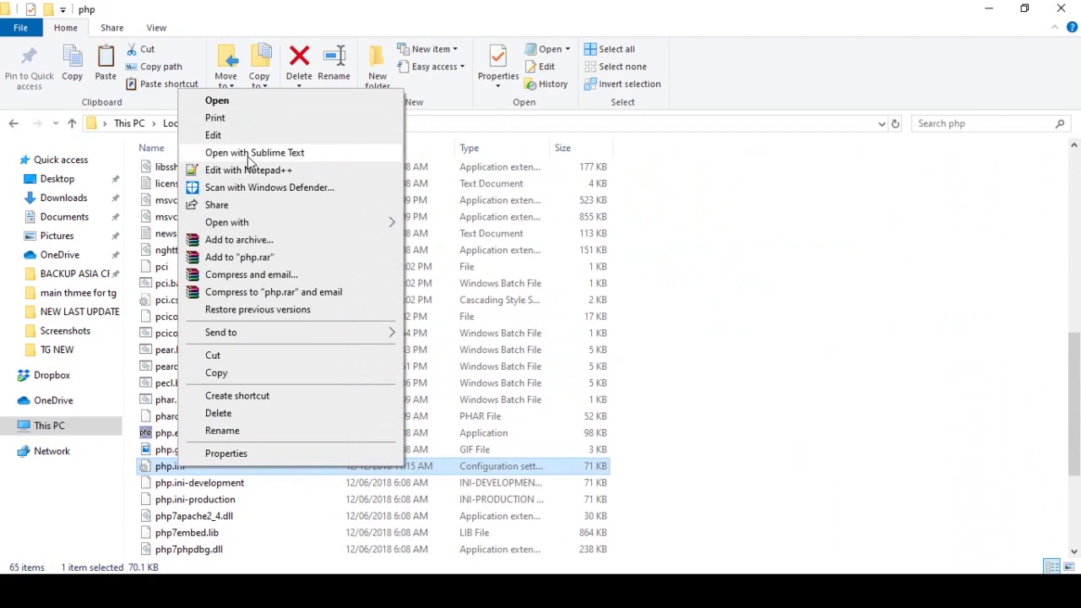
pyautogui.click(251, 153)
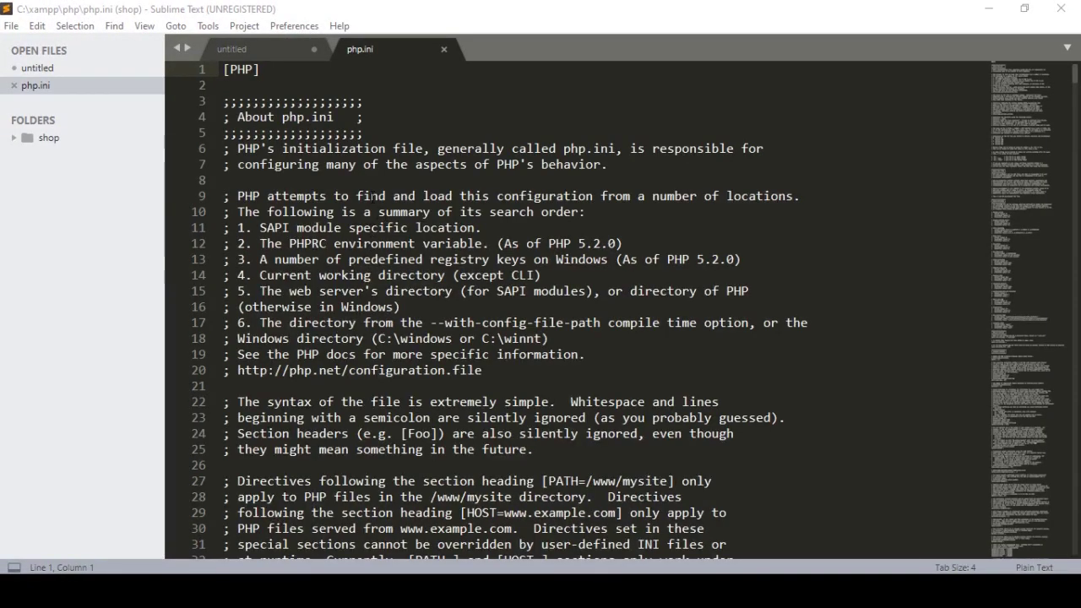
# Search php.ini for XAMPP to locate the XAMPP paths.
pyautogui.click(378, 212)
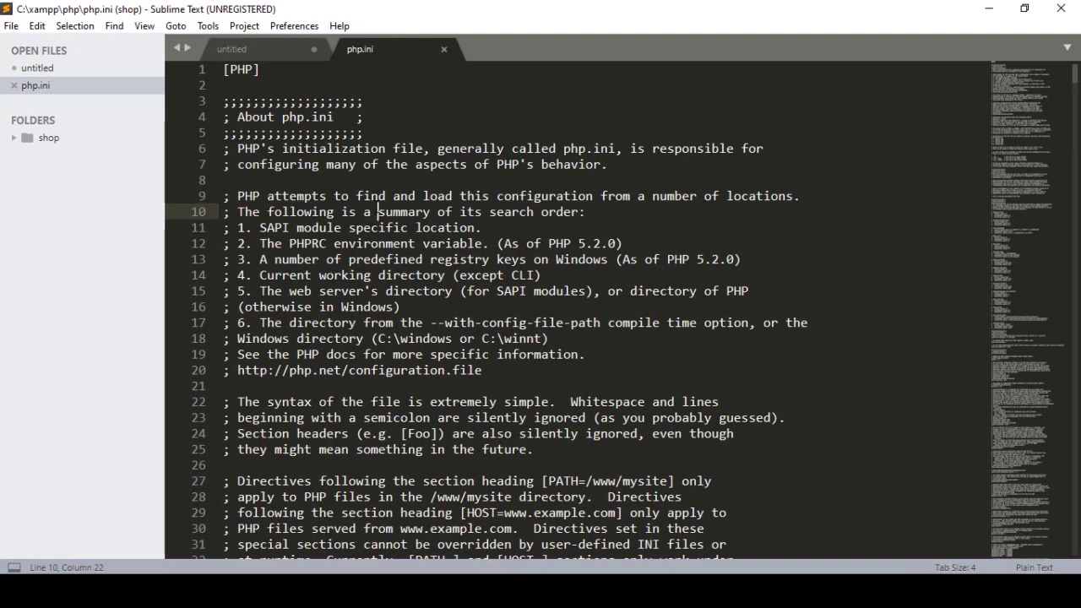
pyautogui.hotkey('ctrl', 'f')
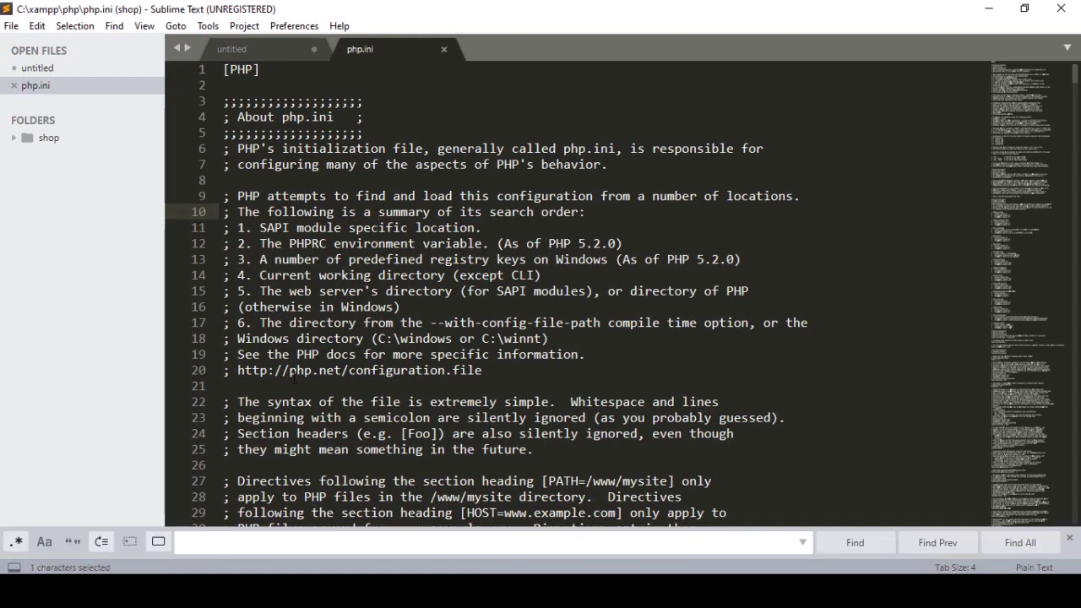
pyautogui.write('x')
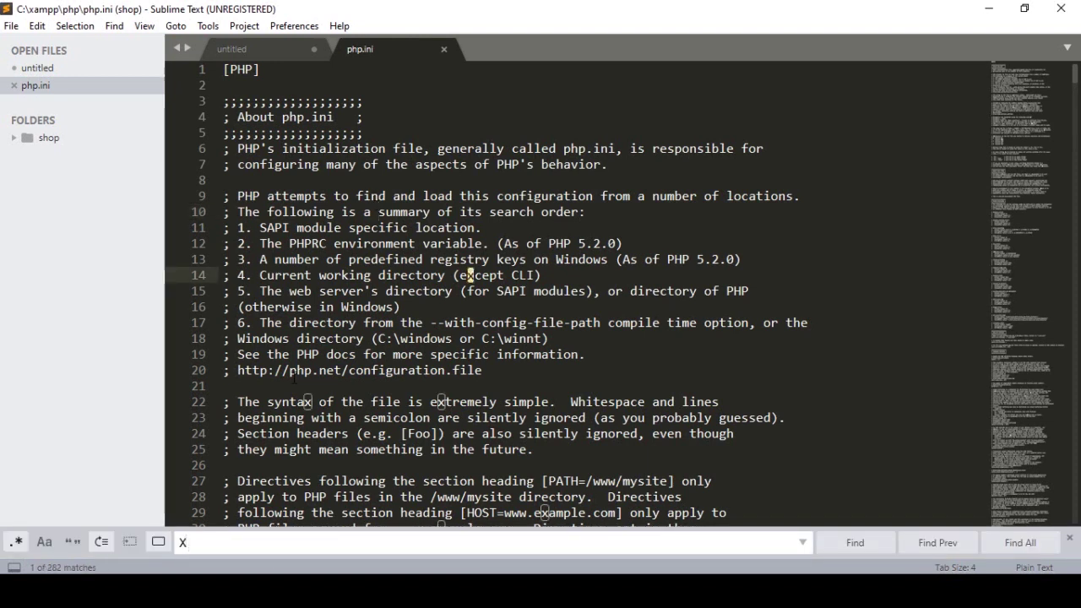
pyautogui.write('AMPP')
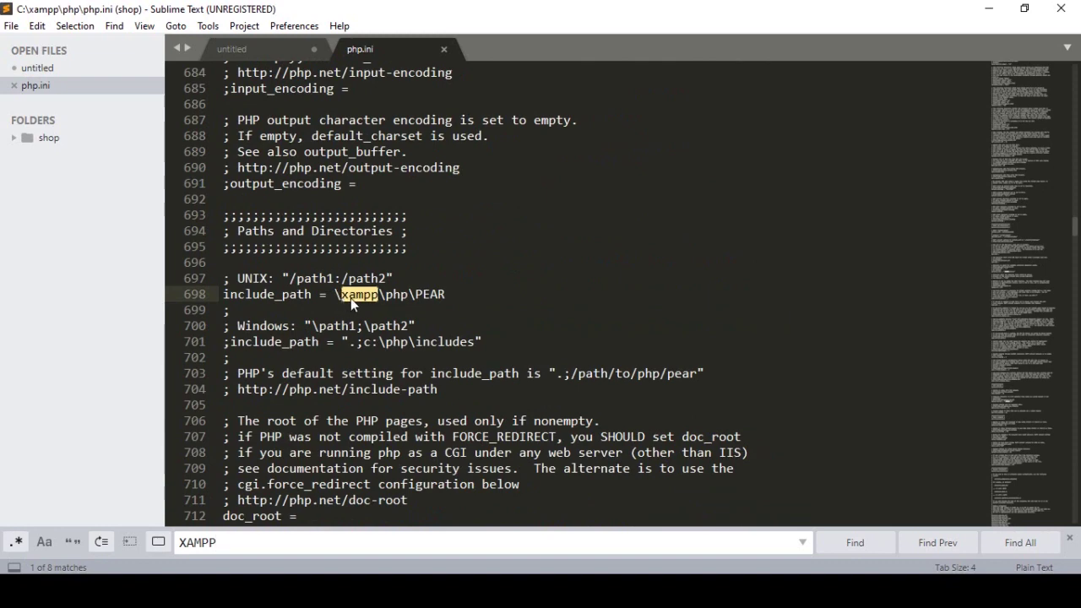
# Take the C:\xampp path from the php folder's address and set include_path in php.ini to C:\xampp\php\PEAR.
pyautogui.moveTo(328, 591)
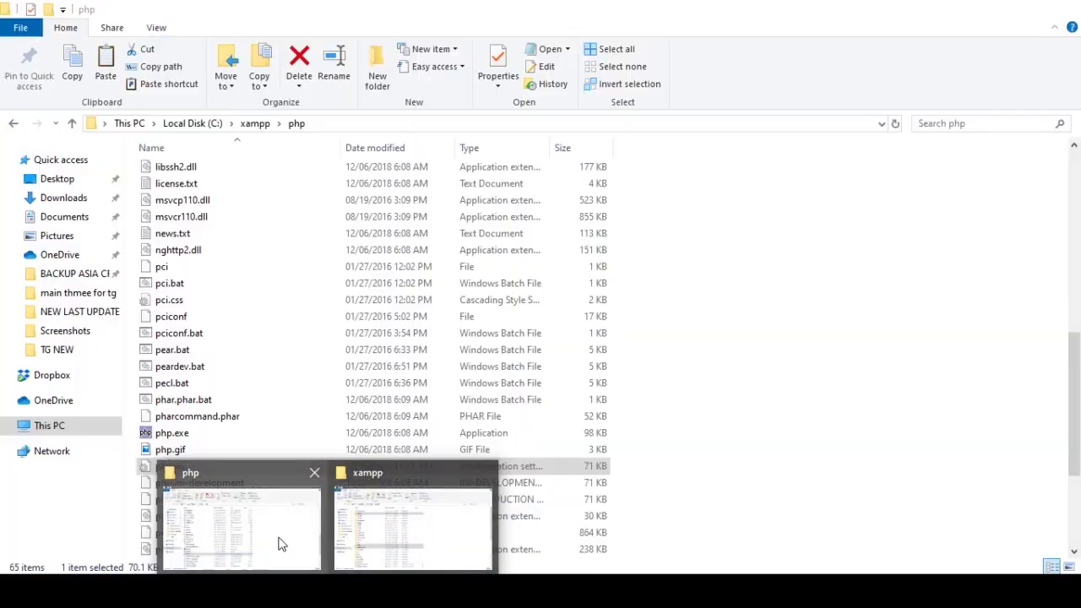
pyautogui.click(281, 544)
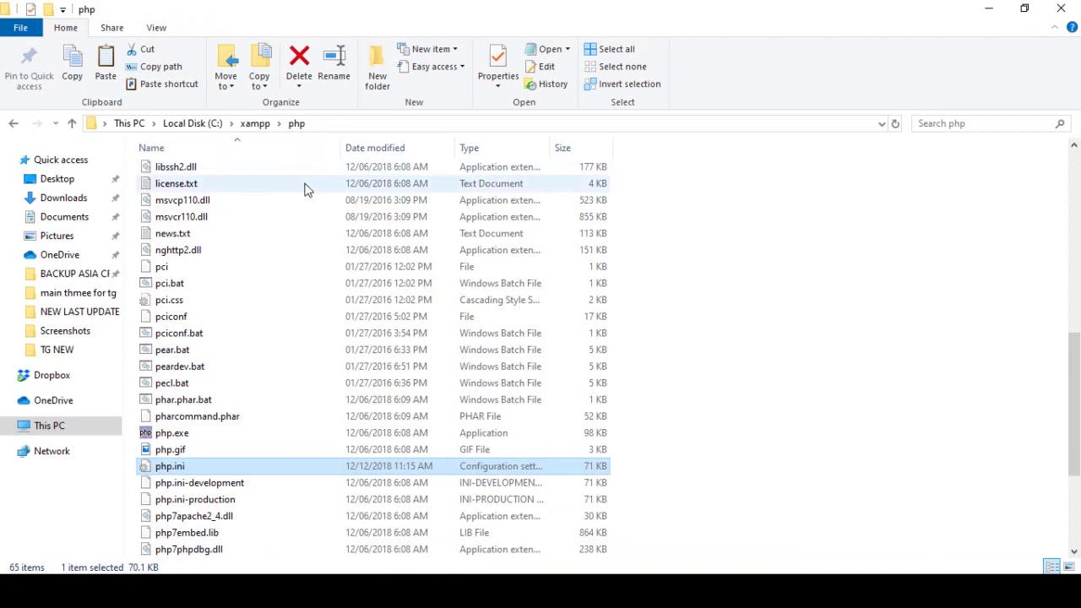
pyautogui.click(326, 124)
pyautogui.click(135, 124)
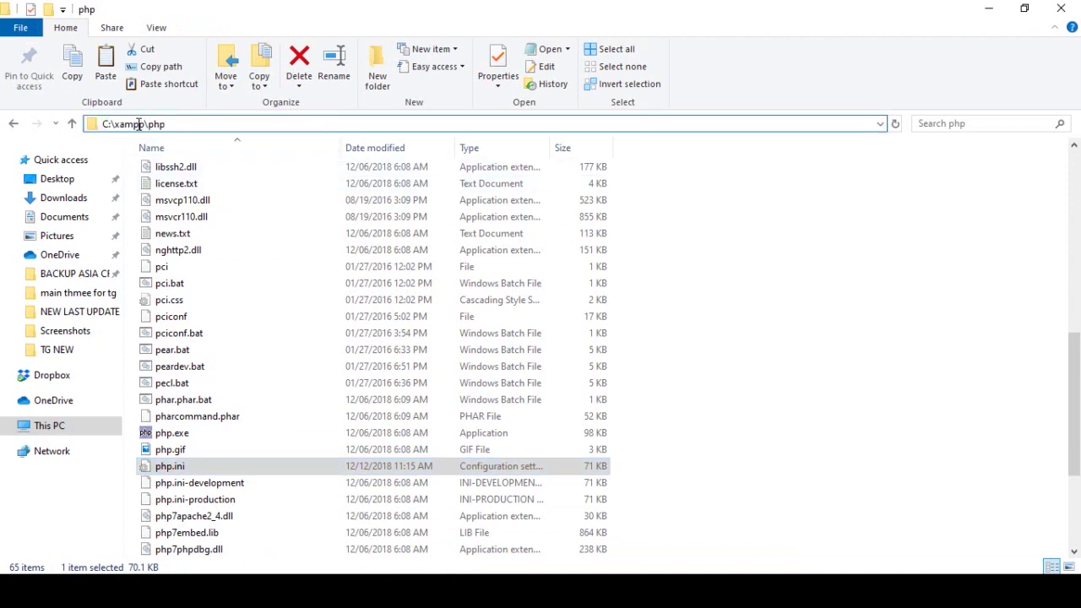
pyautogui.doubleClick(139, 125)
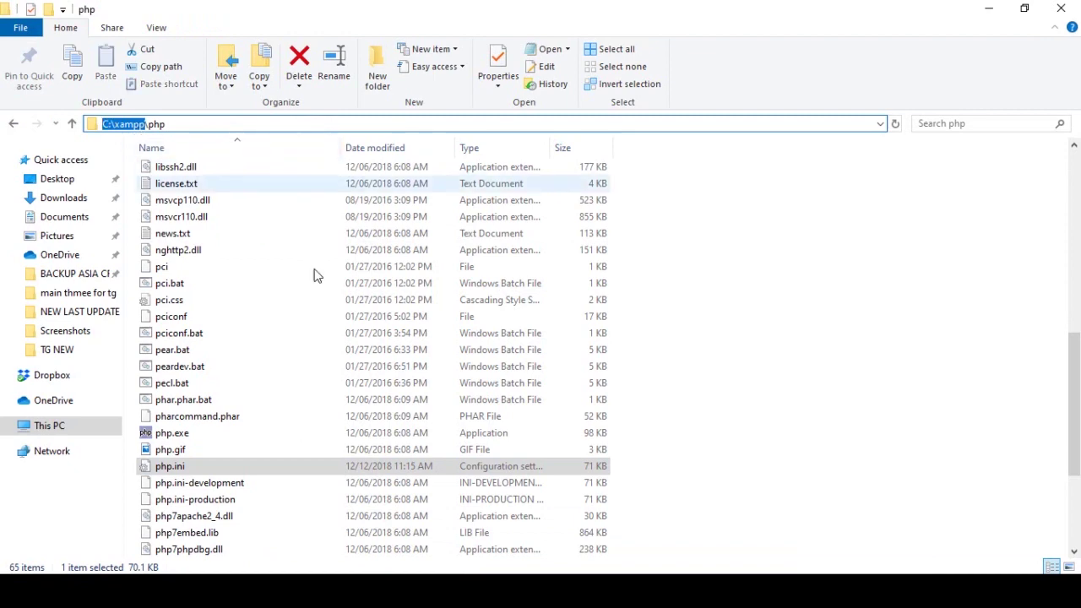
pyautogui.click(533, 589)
pyautogui.click(394, 310)
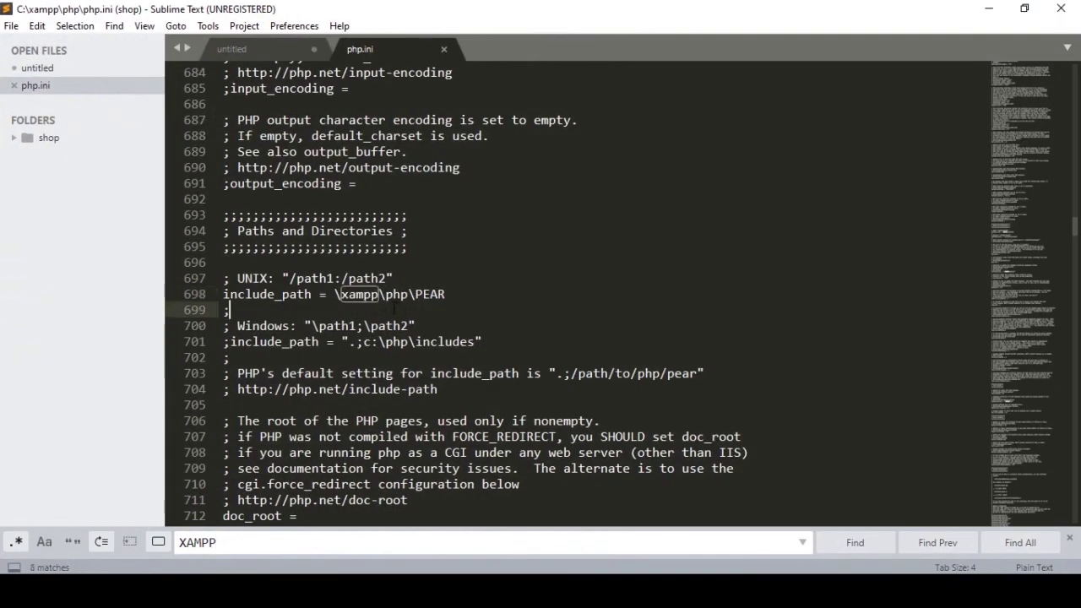
pyautogui.click(335, 294)
pyautogui.write('C:')
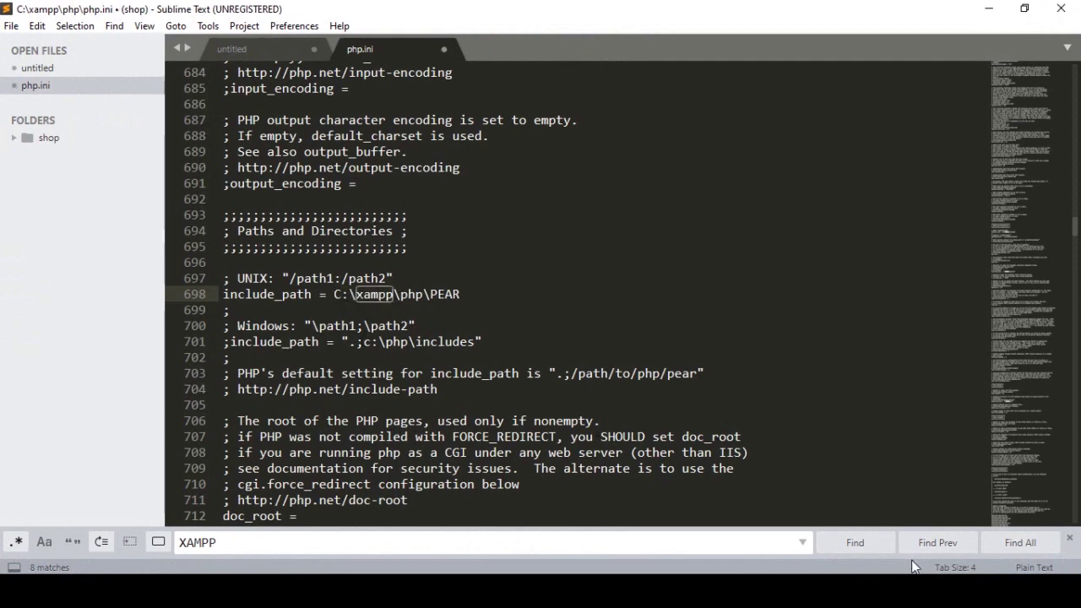
# Find the next XAMPP match and set extension_dir to "C:\xampp\php\ext".
pyautogui.click(865, 542)
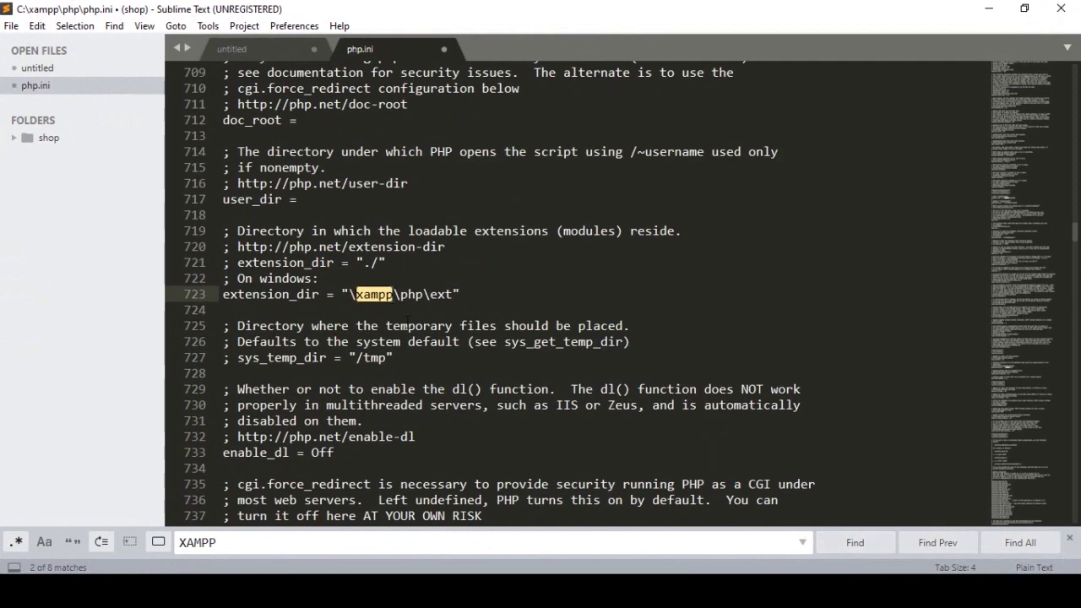
pyautogui.click(359, 294)
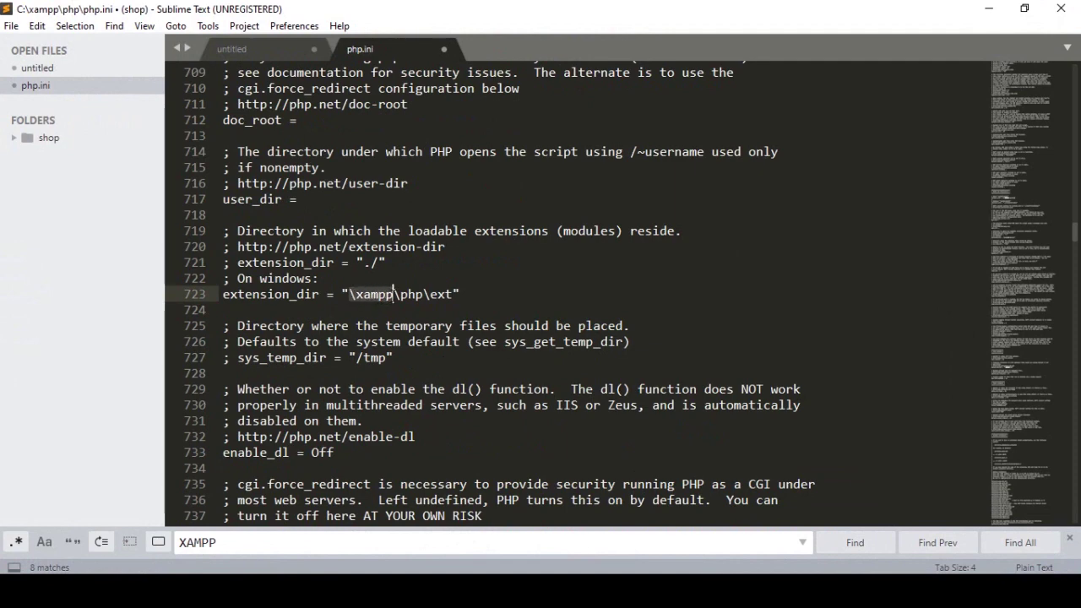
pyautogui.write('C:')
# Find the next XAMPP match and replace \xampp in the upload_tmp_dir path with C:\xampp.
pyautogui.click(849, 545)
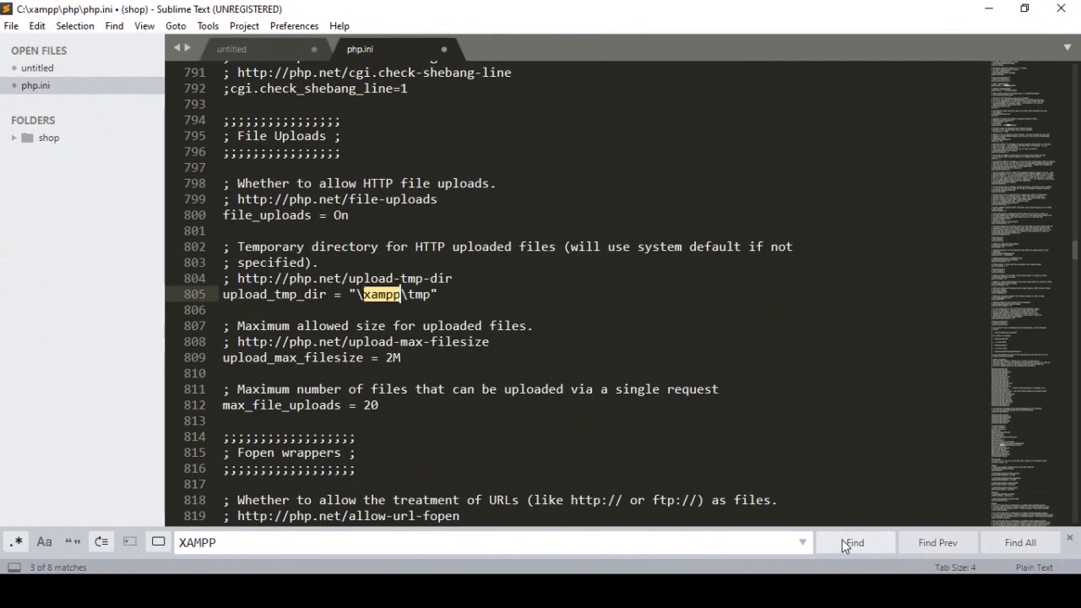
pyautogui.click(378, 295)
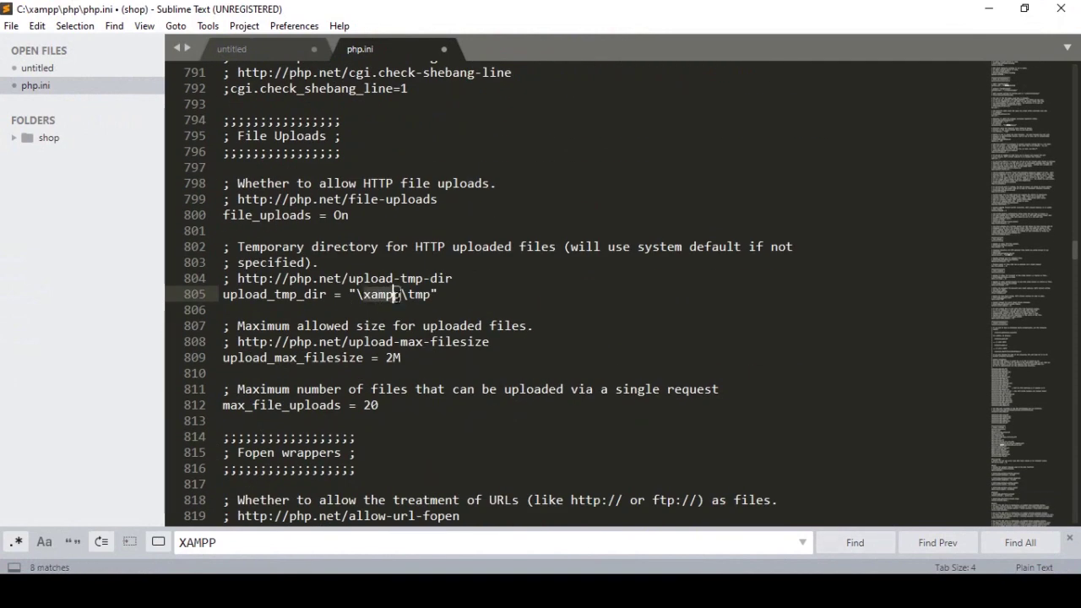
pyautogui.click(347, 325)
pyautogui.moveTo(357, 295); pyautogui.dragTo(401, 294)
# Find the next XAMPP match and set error_log to "C:\xampp\php\logs\php_error_log".
pyautogui.click(854, 543)
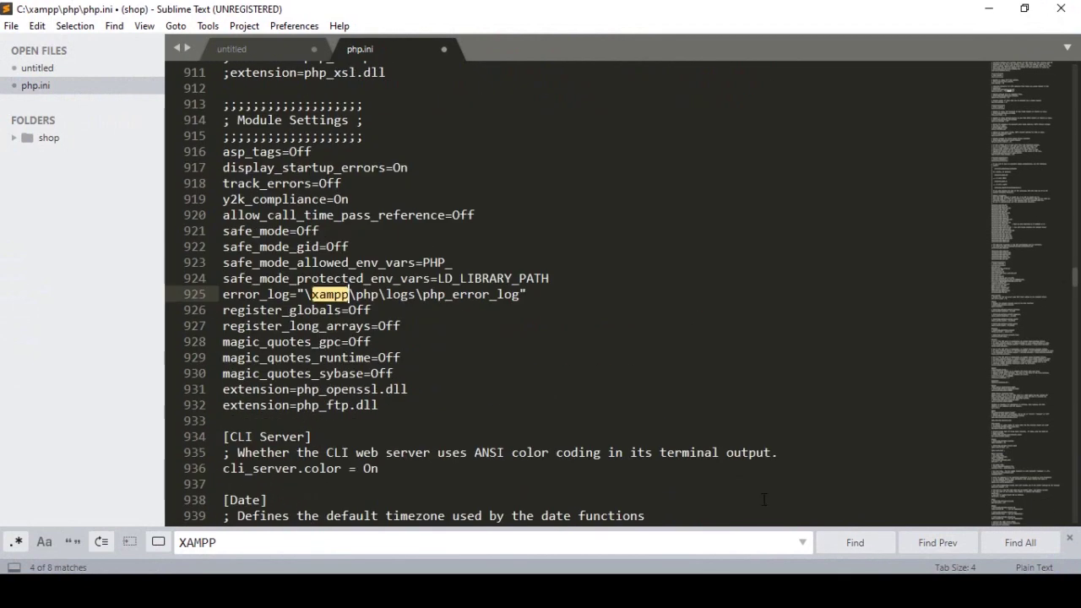
pyautogui.click(305, 295)
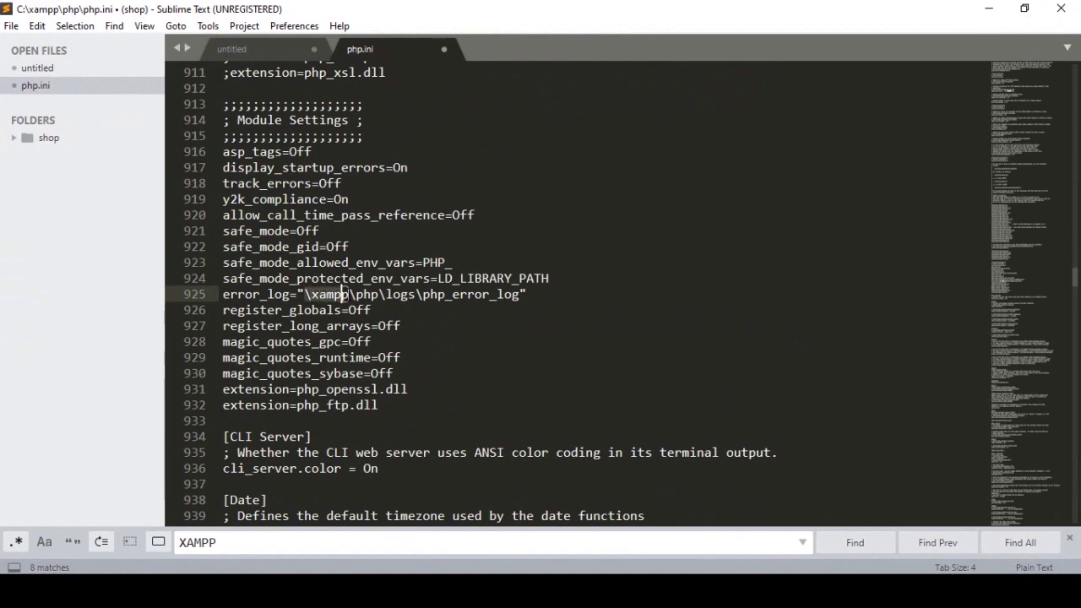
pyautogui.write('C:')
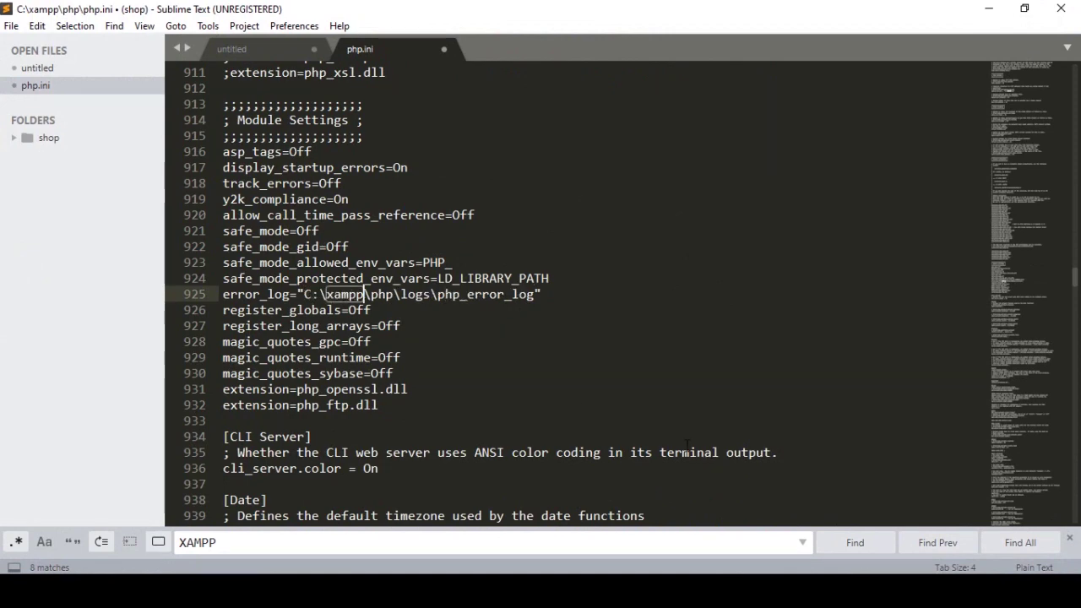
# Find the next XAMPP match and set browscap to "C:\xampp\php\extras\browscap.ini".
pyautogui.click(855, 543)
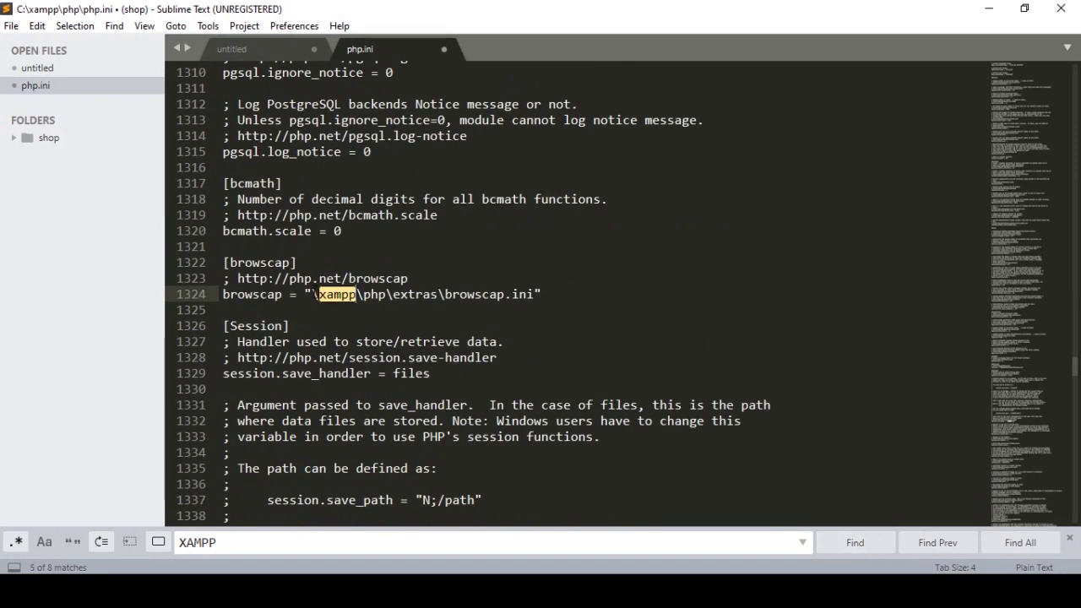
pyautogui.click(311, 293)
pyautogui.write('C:')
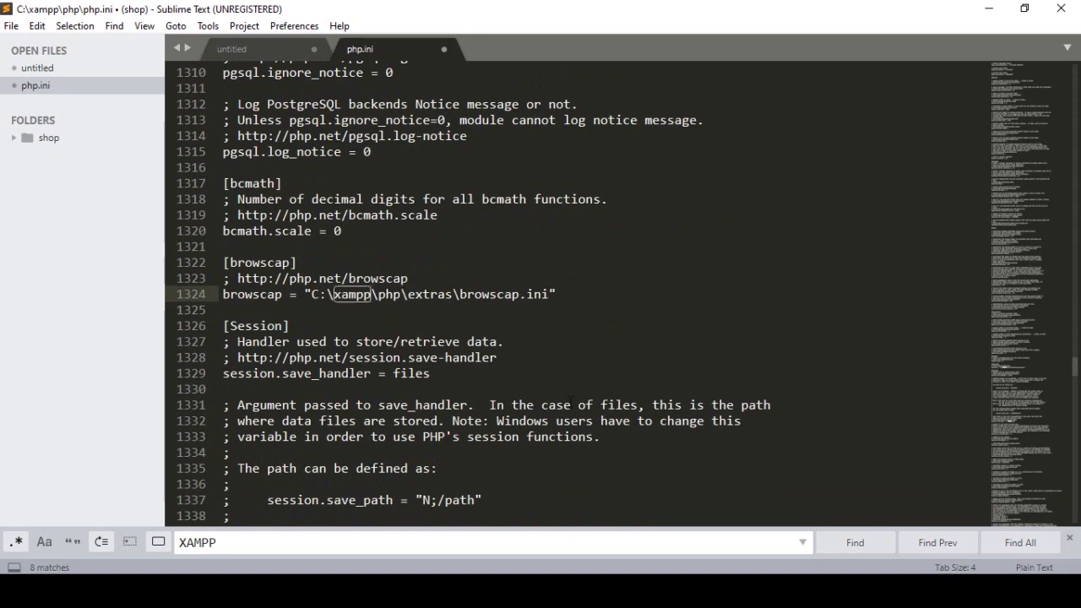
# Find the next XAMPP match and set session.save_path to "C:\xampp\tmp".
pyautogui.click(855, 543)
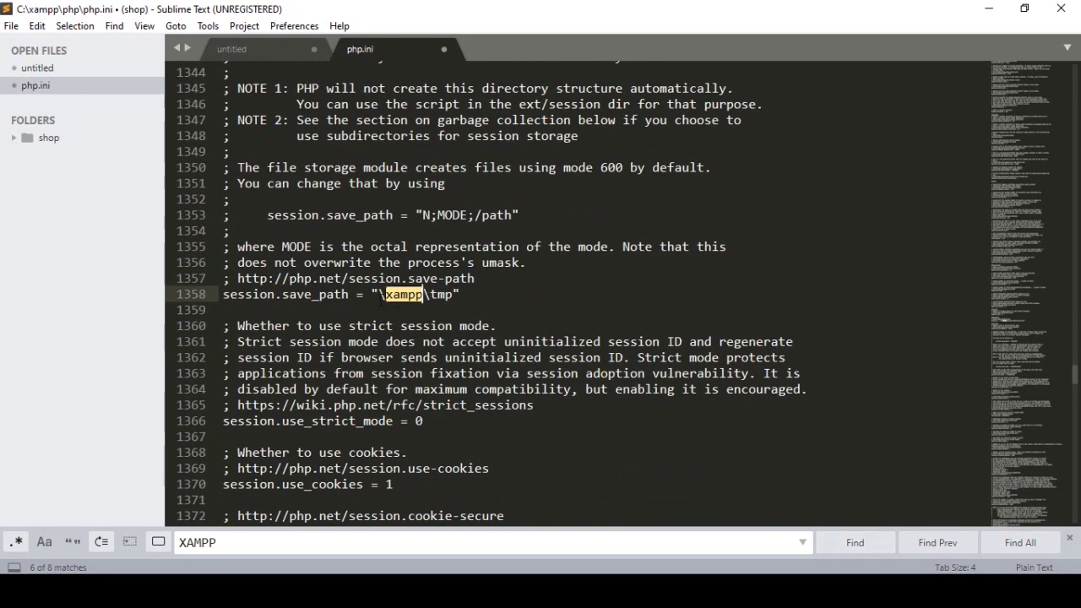
pyautogui.hotkey('ctrl', 'z')
pyautogui.click(378, 294)
pyautogui.write('C:')
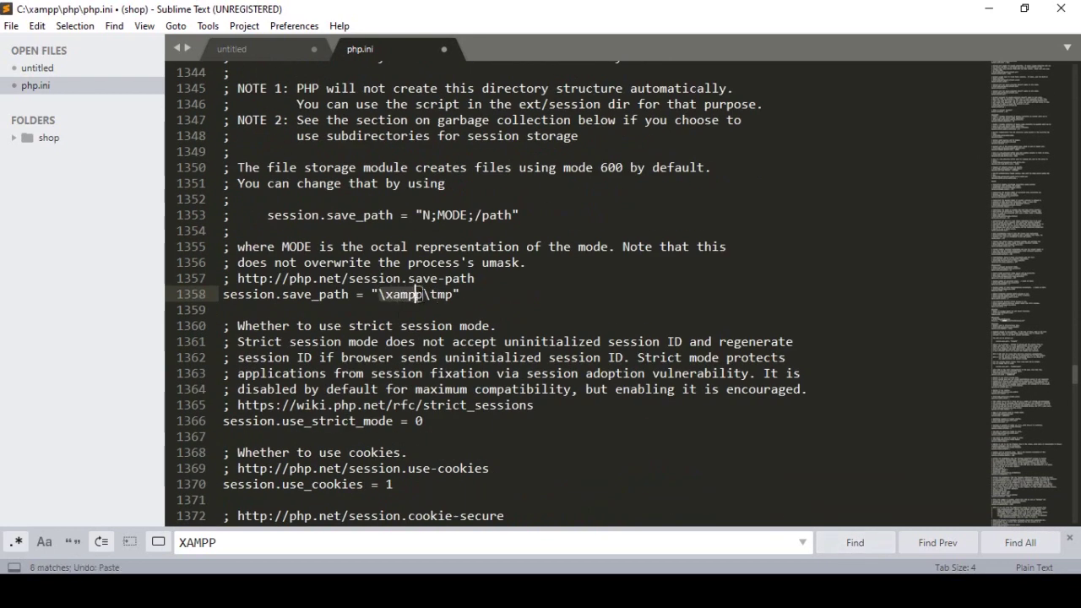
# Find the next XAMPP match and set curl.cainfo to "C:\xampp\apache\bin\curl-ca-bundle.crt".
pyautogui.click(854, 543)
pyautogui.click(334, 294)
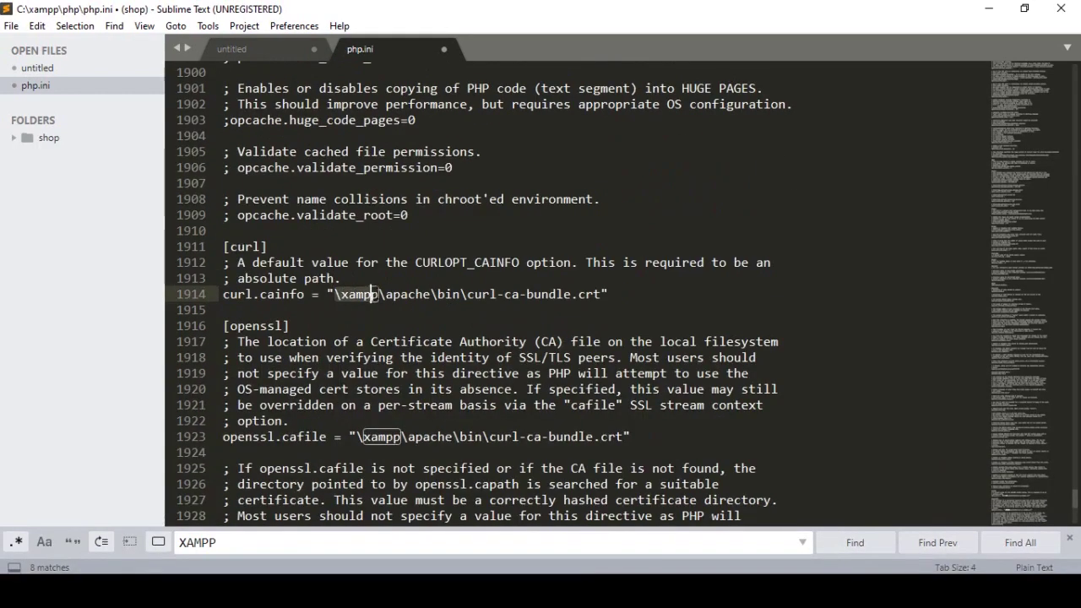
pyautogui.write('C:')
# Set openssl.cafile to "C:\xampp\apache\bin\curl-ca-bundle.crt" and recheck the XAMPP matches from the start of php.ini.
pyautogui.click(356, 437)
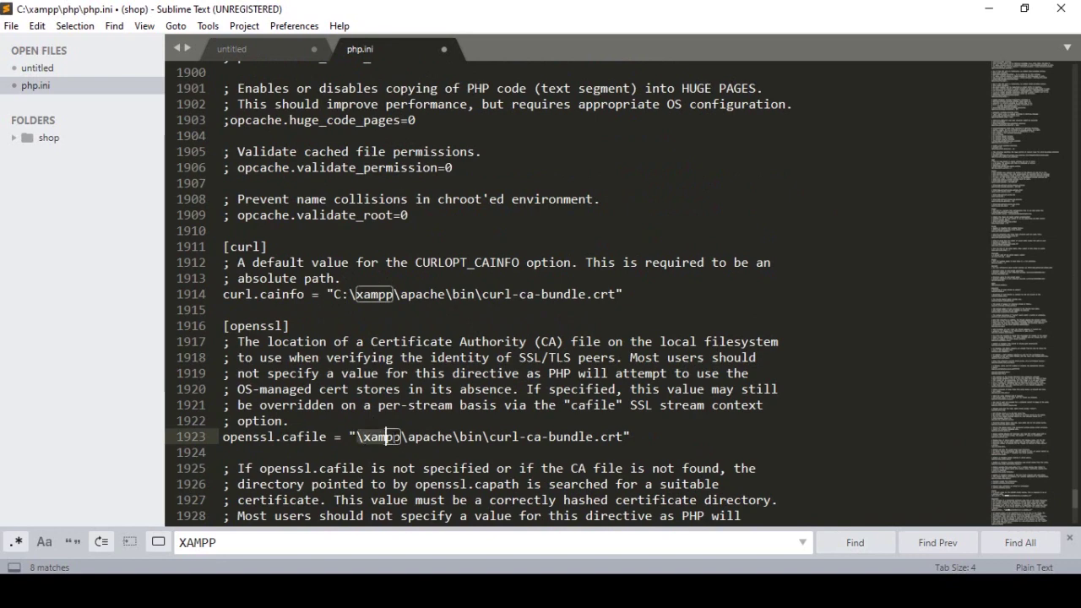
pyautogui.write('C:')
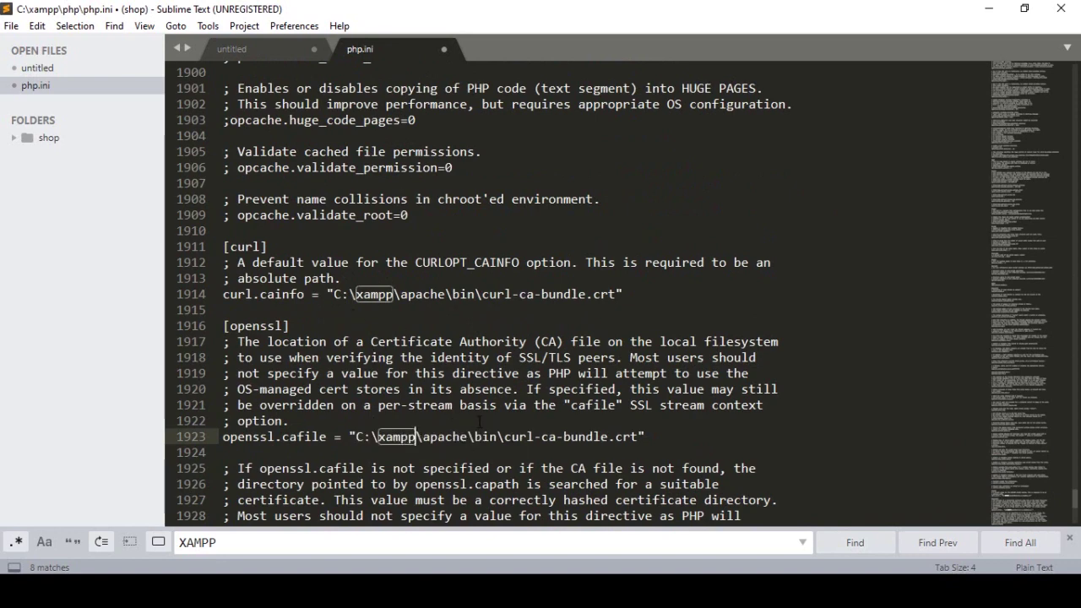
pyautogui.click(855, 548)
pyautogui.click(854, 545)
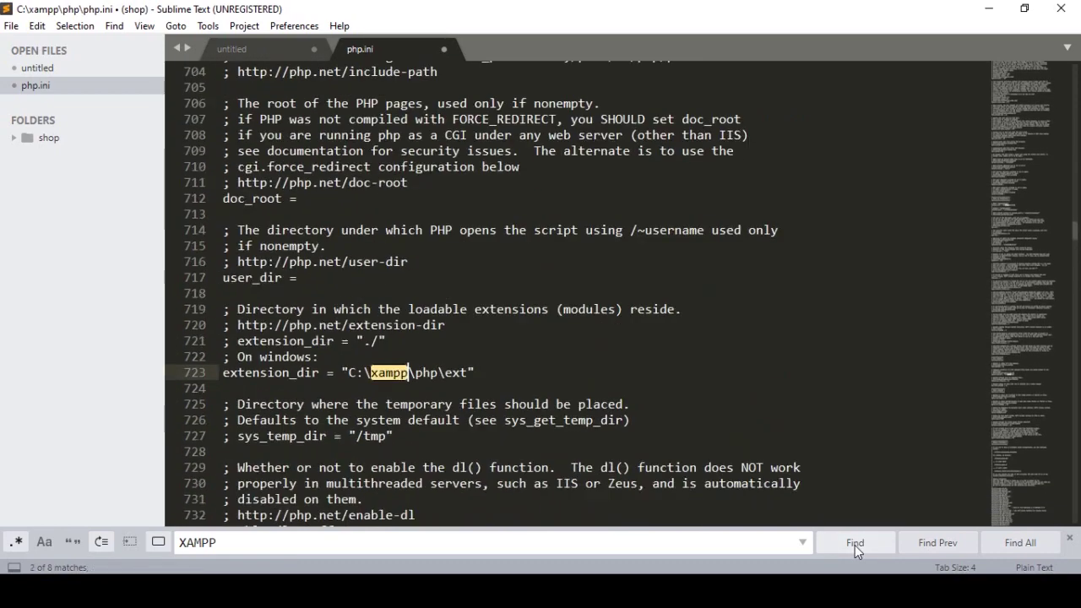